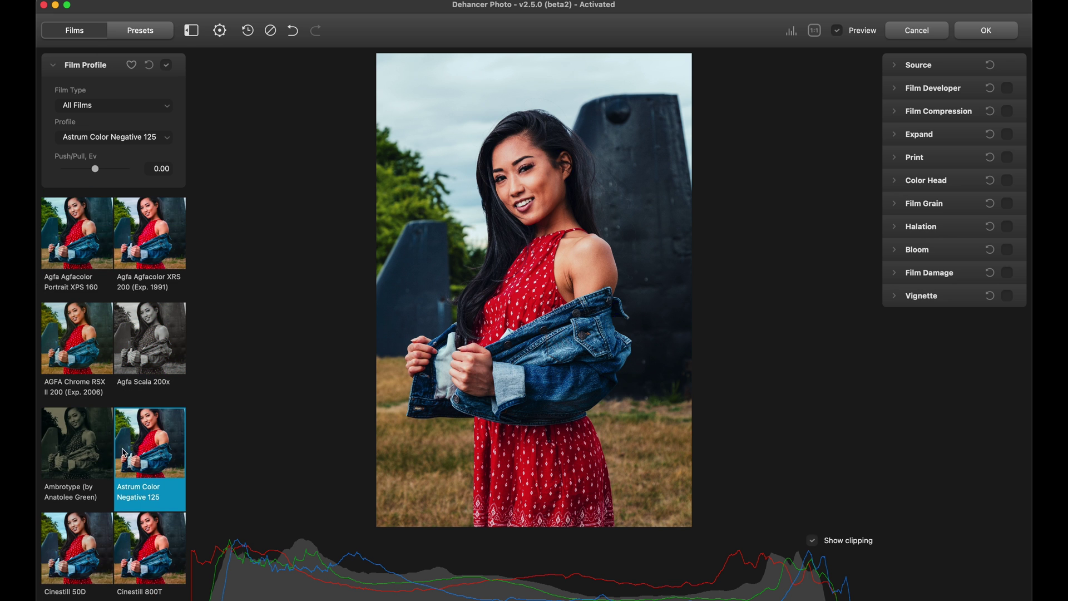
- Try the Ambrotype, Cinestill 50D, Cinestill 800T, Fuji Eterna Vivid 500 and Fujichrome CDU-II film profiles on the portrait
{"action": "left_click", "coordinate": [70, 443]}
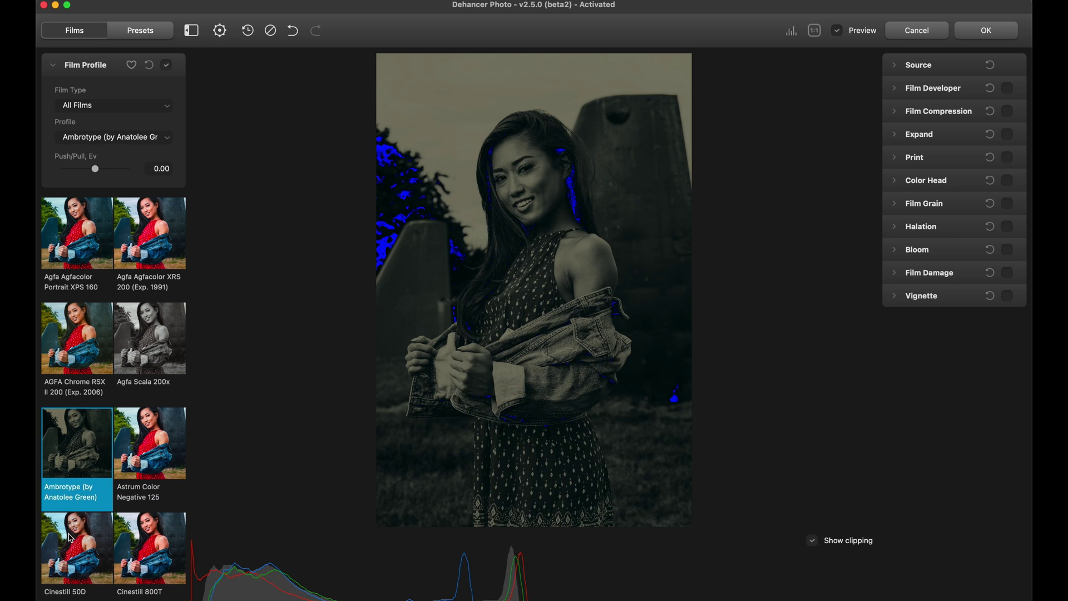
{"action": "left_click", "coordinate": [73, 538]}
{"action": "left_click", "coordinate": [158, 583]}
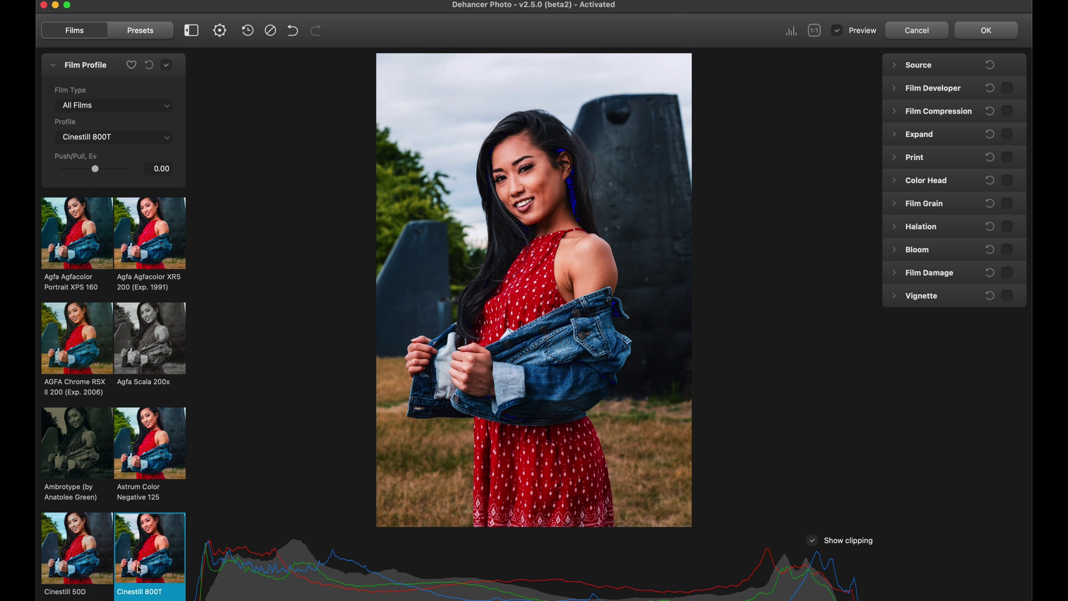
{"action": "scroll", "coordinate": [139, 572], "scroll_direction": "down", "scroll_amount": 4}
{"action": "left_click", "coordinate": [143, 541]}
{"action": "left_click", "coordinate": [98, 554]}
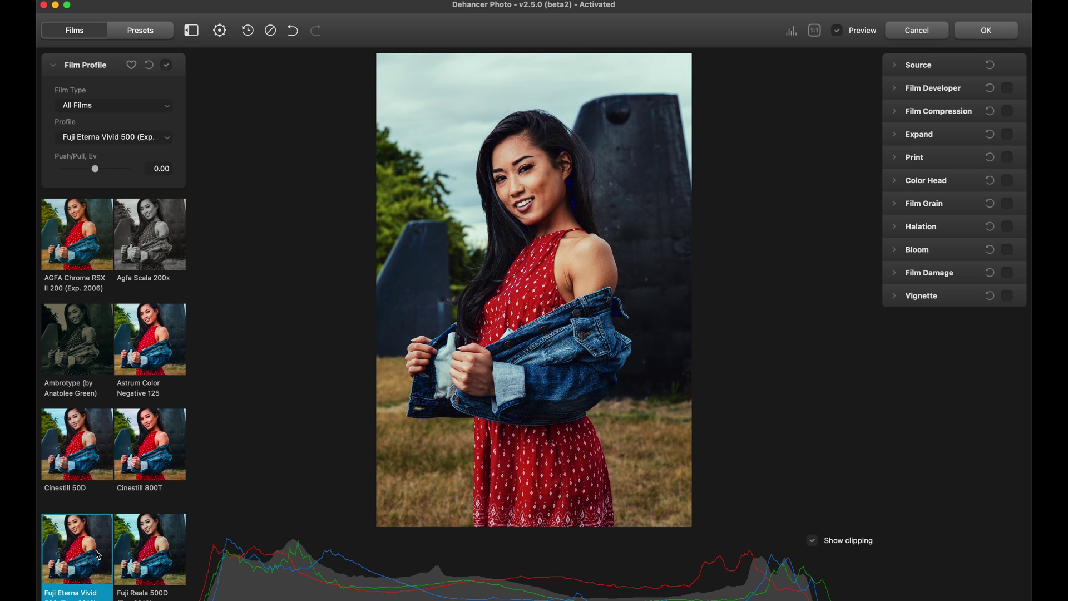
{"action": "scroll", "coordinate": [97, 553], "scroll_direction": "down", "scroll_amount": 4}
{"action": "left_click", "coordinate": [95, 544]}
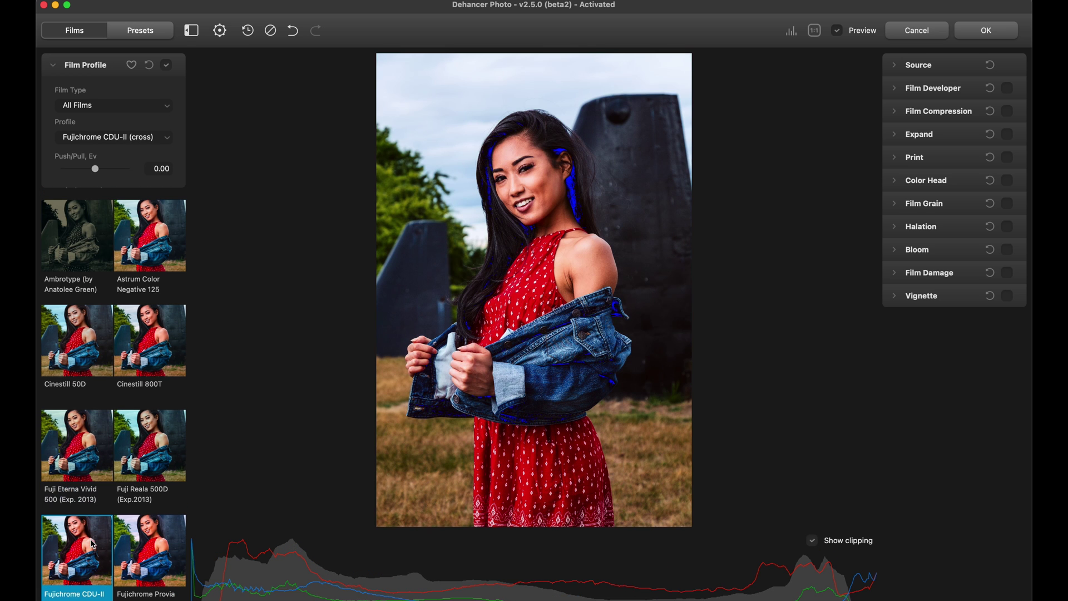
- Compare more Fujichrome film profiles on the portrait and settle on Fujichrome Provia 100F
{"action": "left_click", "coordinate": [145, 551]}
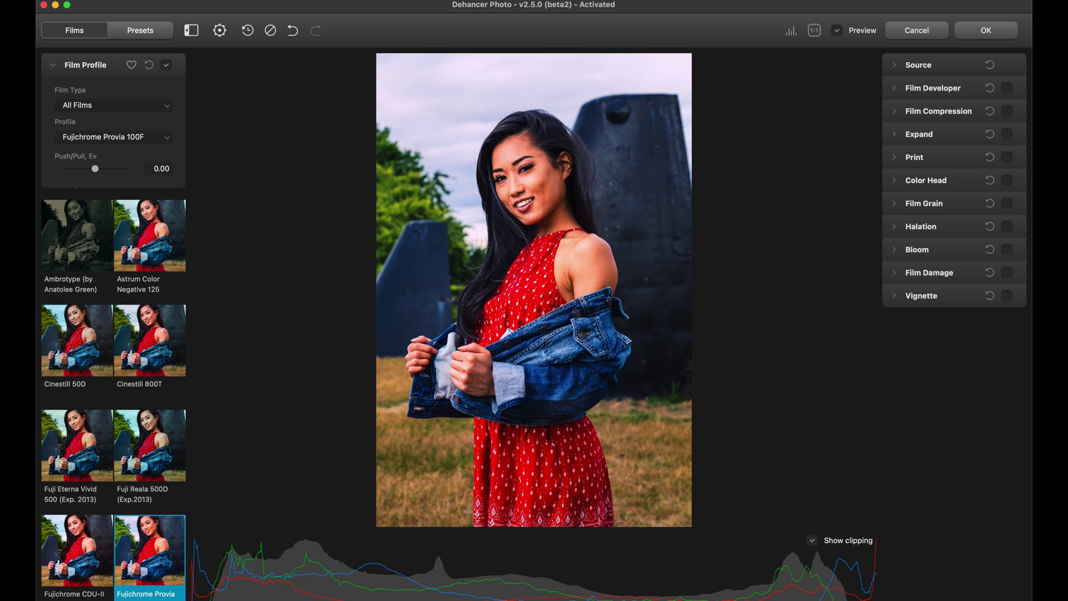
{"action": "left_click", "coordinate": [64, 559]}
{"action": "scroll", "coordinate": [112, 501], "scroll_direction": "down", "scroll_amount": 4}
{"action": "left_click", "coordinate": [149, 523]}
{"action": "left_click", "coordinate": [143, 330]}
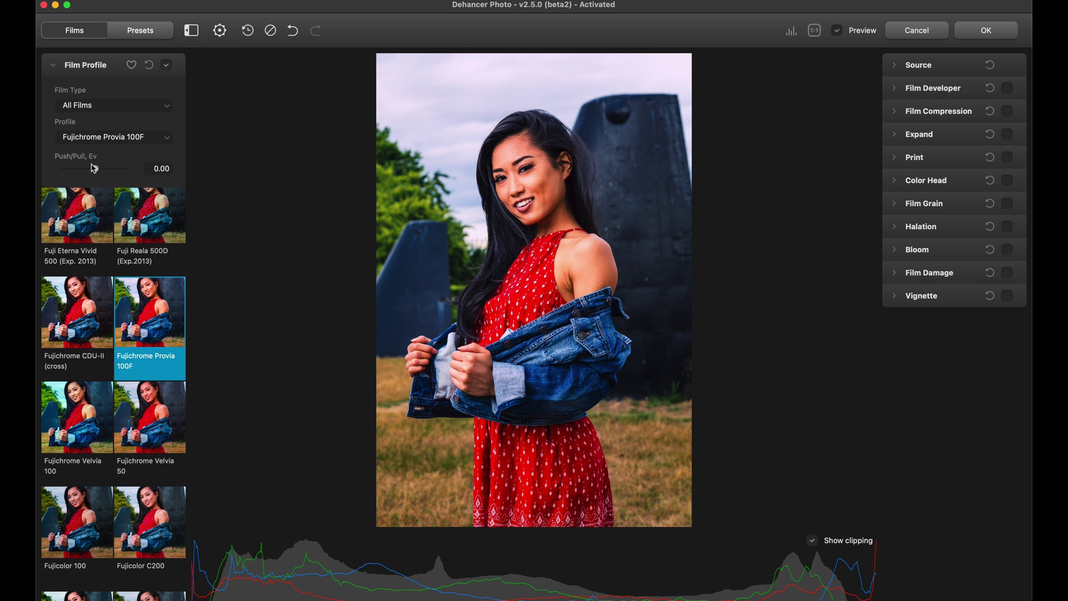
- Set the film profile's Push/Pull to -0.06 Ev
{"action": "left_click_drag", "start_coordinate": [94, 169], "coordinate": [101, 169]}
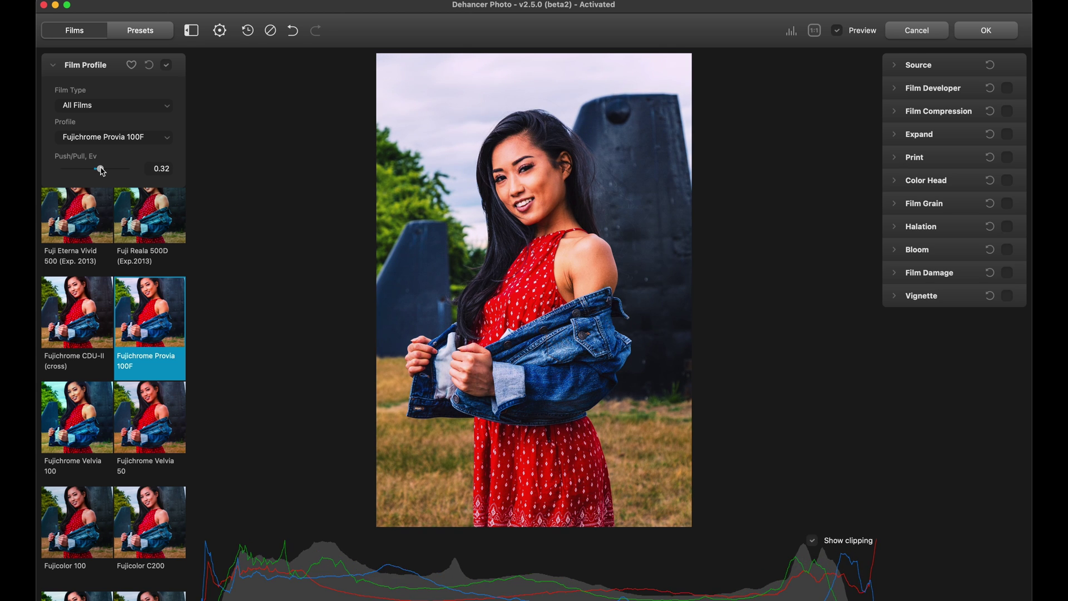
{"action": "double_click", "coordinate": [102, 172]}
{"action": "left_click_drag", "start_coordinate": [101, 174], "coordinate": [97, 176]}
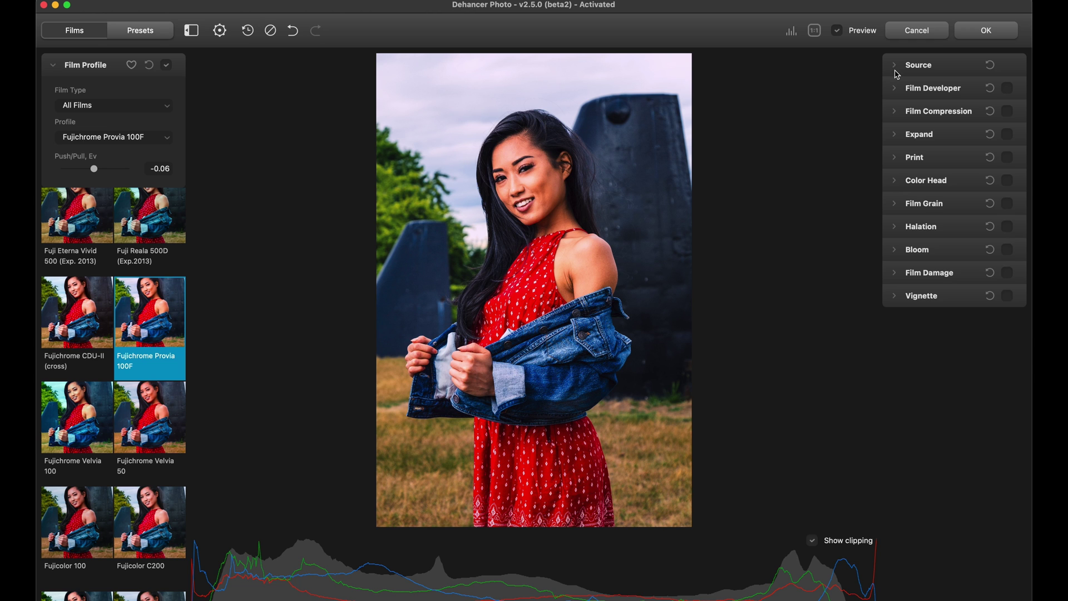
- Set the Source exposure compensation to -0.19 and compare the portrait with and without the effects
{"action": "left_click", "coordinate": [900, 69]}
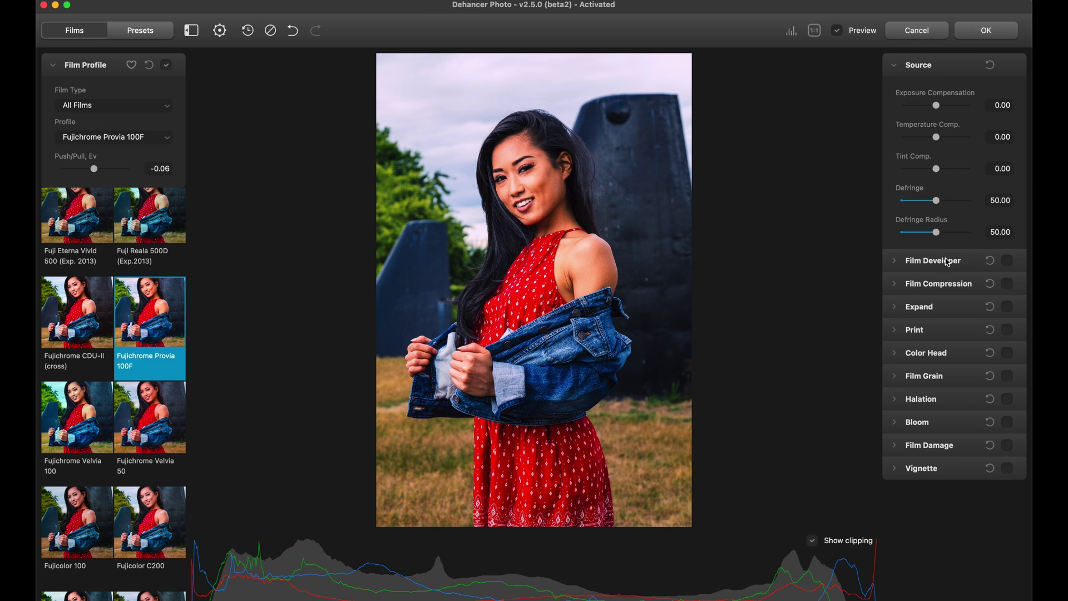
{"action": "left_click_drag", "start_coordinate": [942, 109], "coordinate": [936, 111]}
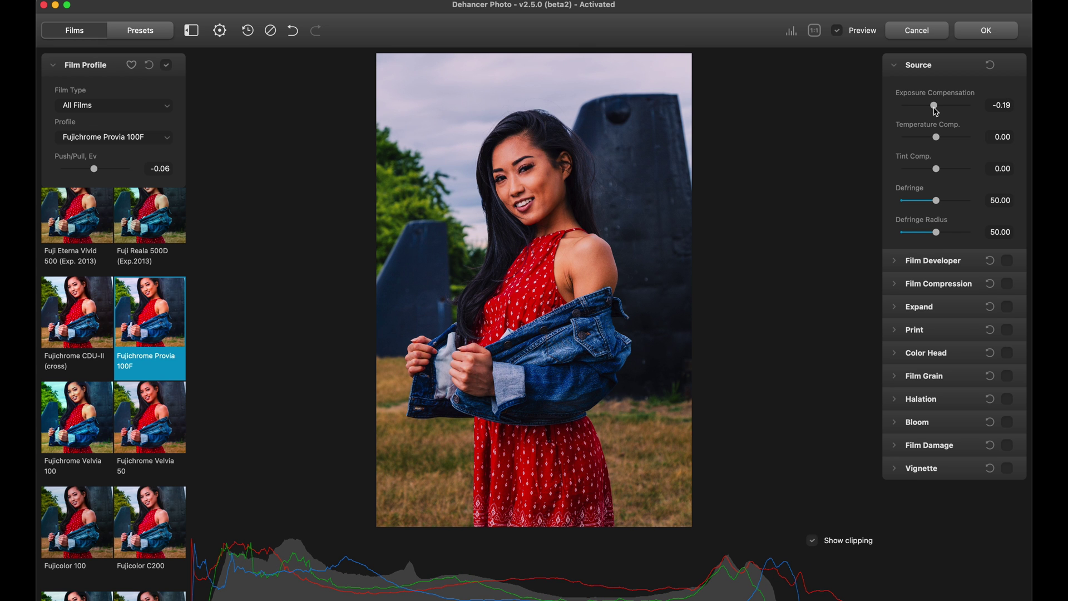
{"action": "left_click", "coordinate": [837, 30]}
{"action": "left_click", "coordinate": [837, 30]}
{"action": "left_click", "coordinate": [837, 31]}
{"action": "left_click", "coordinate": [837, 31]}
{"action": "left_click", "coordinate": [896, 67]}
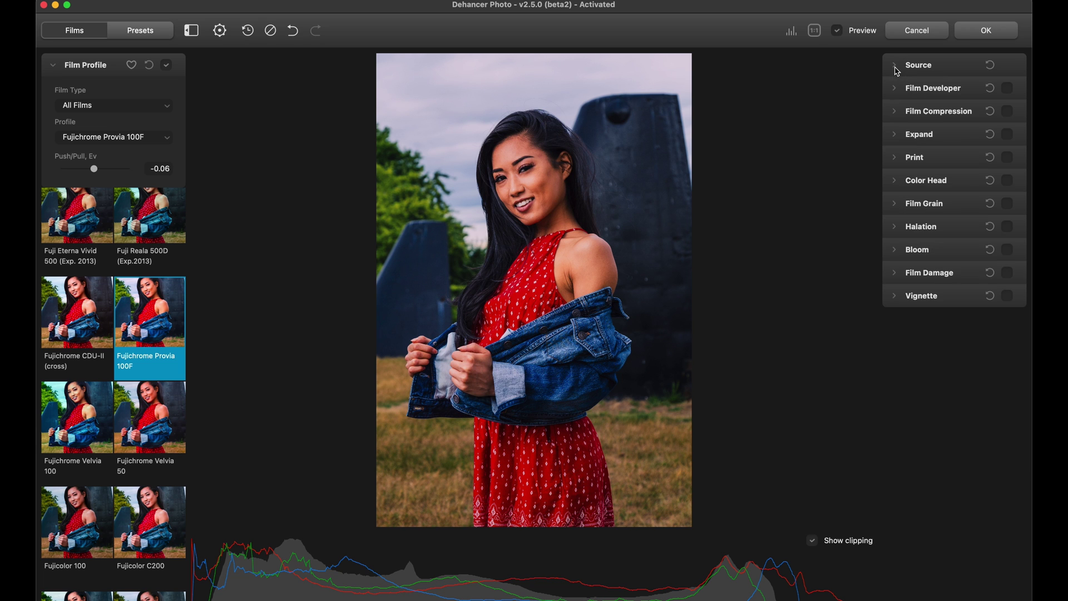
- Enable the Film Developer stage and try out its Contrast Boost adjustment
{"action": "left_click", "coordinate": [1007, 89]}
{"action": "left_click", "coordinate": [895, 90]}
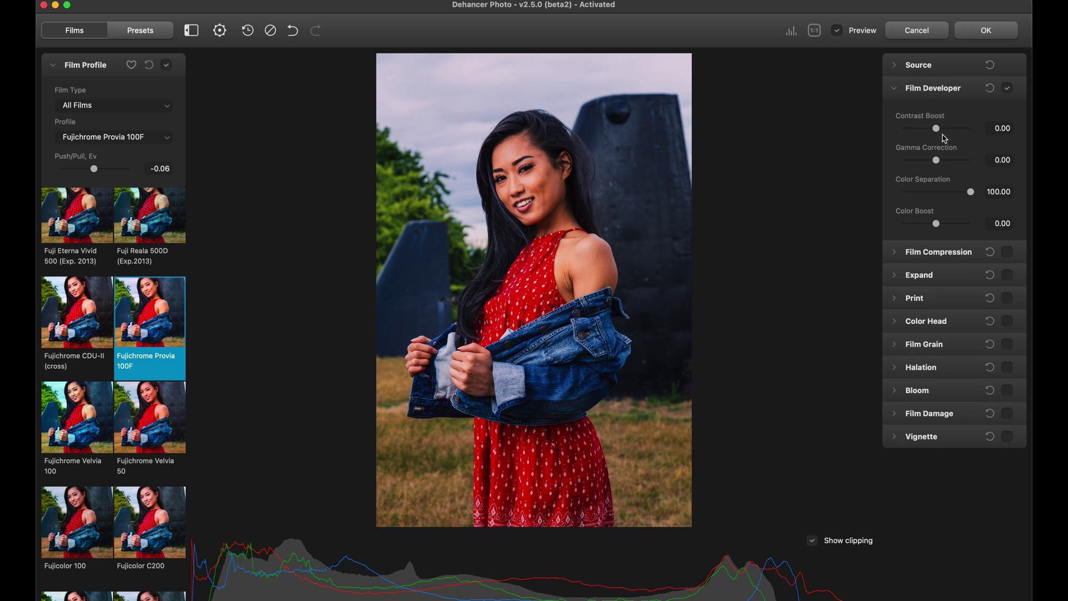
{"action": "left_click_drag", "start_coordinate": [938, 130], "coordinate": [938, 132]}
{"action": "left_click", "coordinate": [897, 94]}
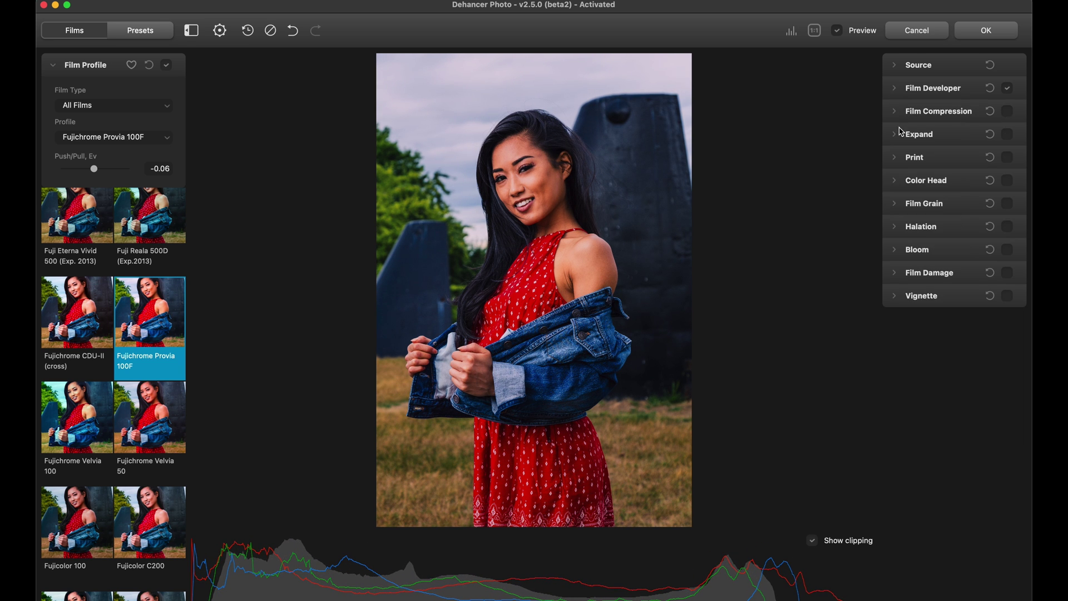
- Enable Film Compression, compare its effect on and off, and set its White Point to 93.39
{"action": "left_click", "coordinate": [895, 118]}
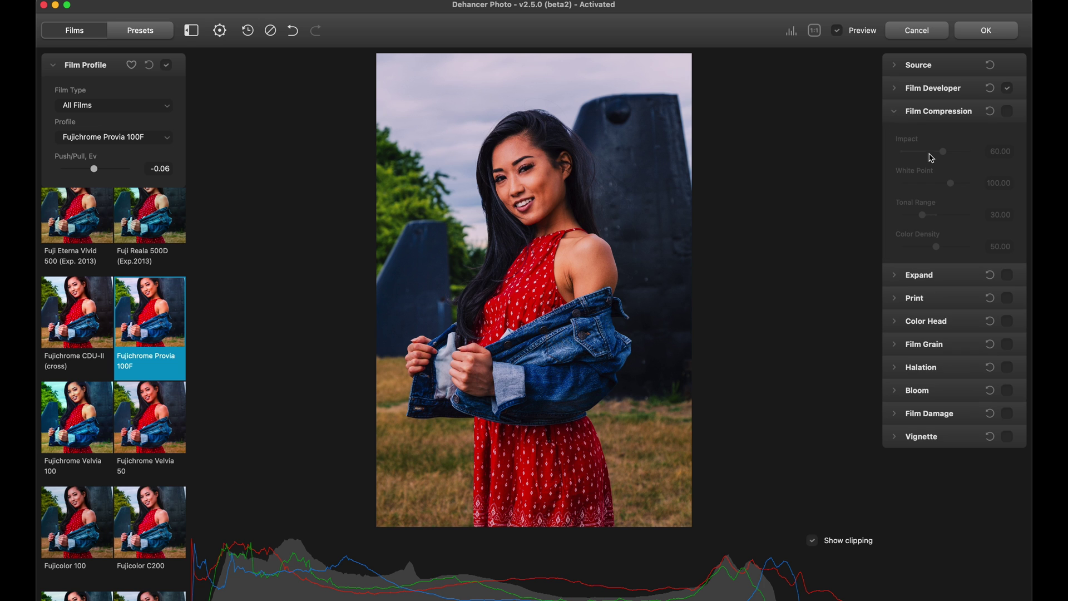
{"action": "left_click", "coordinate": [1008, 112]}
{"action": "left_click", "coordinate": [1008, 112]}
{"action": "left_click", "coordinate": [1008, 111]}
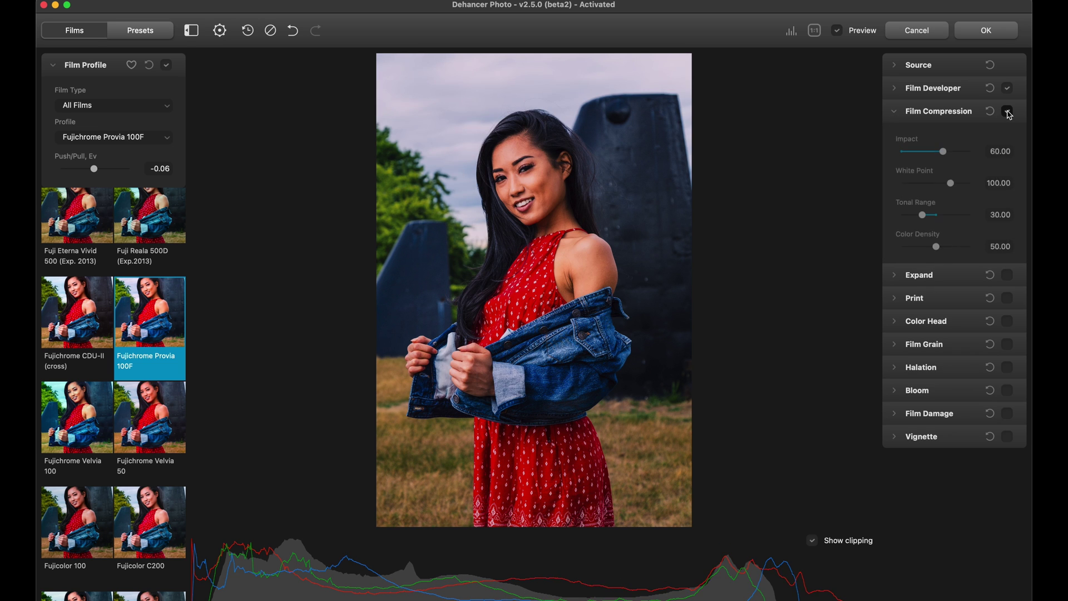
{"action": "left_click", "coordinate": [1008, 112]}
{"action": "left_click", "coordinate": [1008, 112]}
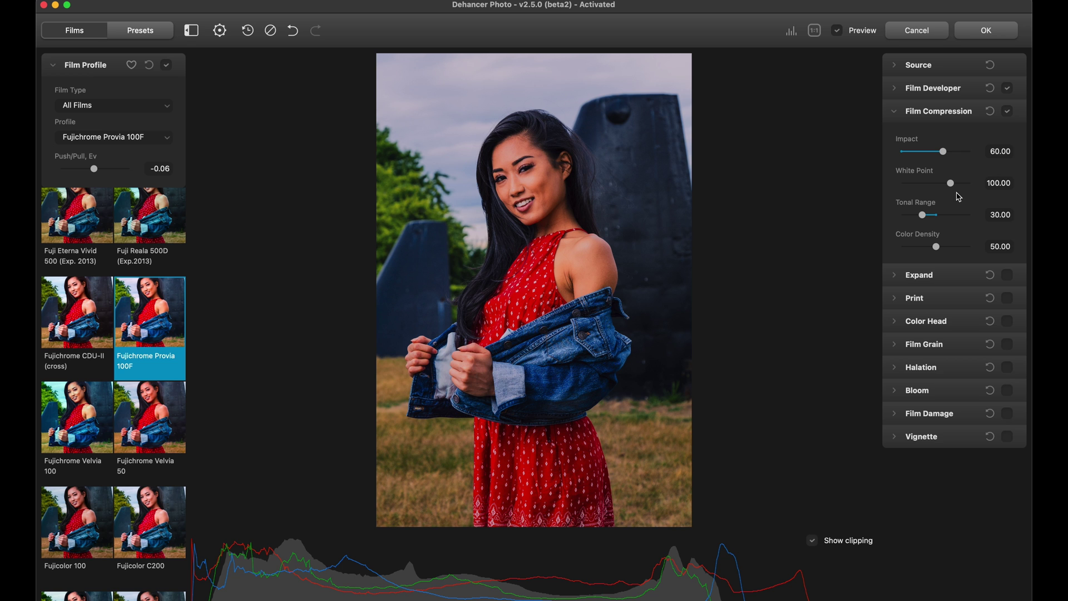
{"action": "mouse_move", "coordinate": [951, 188]}
{"action": "left_mouse_down"}
{"action": "mouse_move", "coordinate": [931, 191]}
{"action": "mouse_move", "coordinate": [947, 191]}
{"action": "left_mouse_up"}
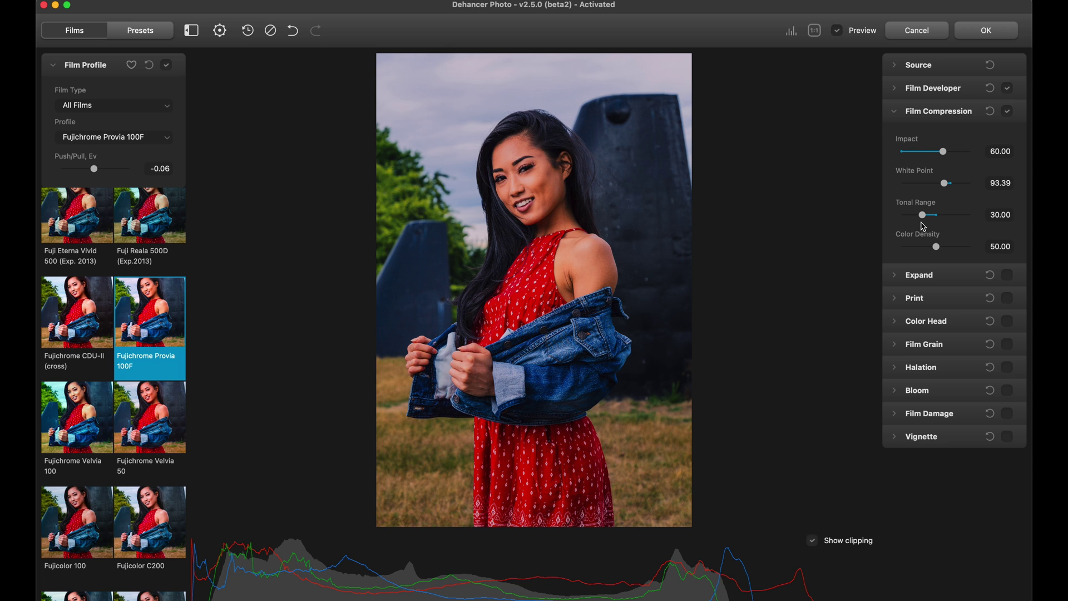
- Examine the Film Compression effect on and off, both on the whole portrait and close up on the face
{"action": "left_click", "coordinate": [1008, 111]}
{"action": "left_click", "coordinate": [1008, 113]}
{"action": "left_click", "coordinate": [1008, 113]}
{"action": "left_click", "coordinate": [1008, 113]}
{"action": "left_click", "coordinate": [1007, 114]}
{"action": "left_click", "coordinate": [522, 189]}
{"action": "left_click_drag", "start_coordinate": [549, 196], "coordinate": [529, 555]}
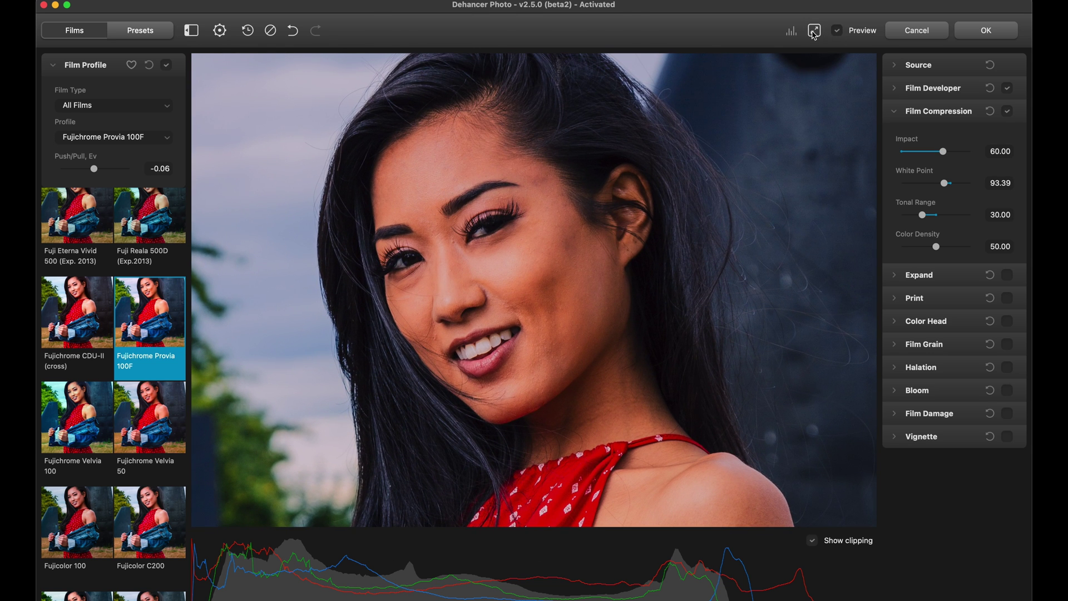
{"action": "left_click", "coordinate": [1007, 111]}
{"action": "left_click", "coordinate": [1007, 111]}
{"action": "left_click", "coordinate": [1008, 111]}
{"action": "left_click", "coordinate": [1007, 111]}
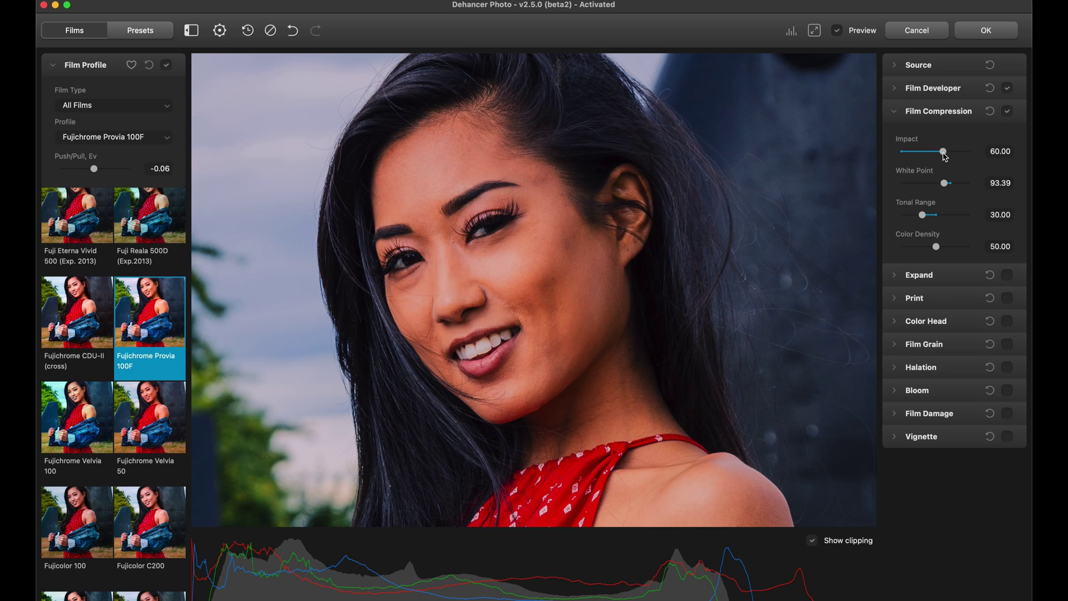
- Set the Film Compression Impact to 33.13 and compare its effect close up and on the full image
{"action": "left_click_drag", "start_coordinate": [946, 153], "coordinate": [913, 162]}
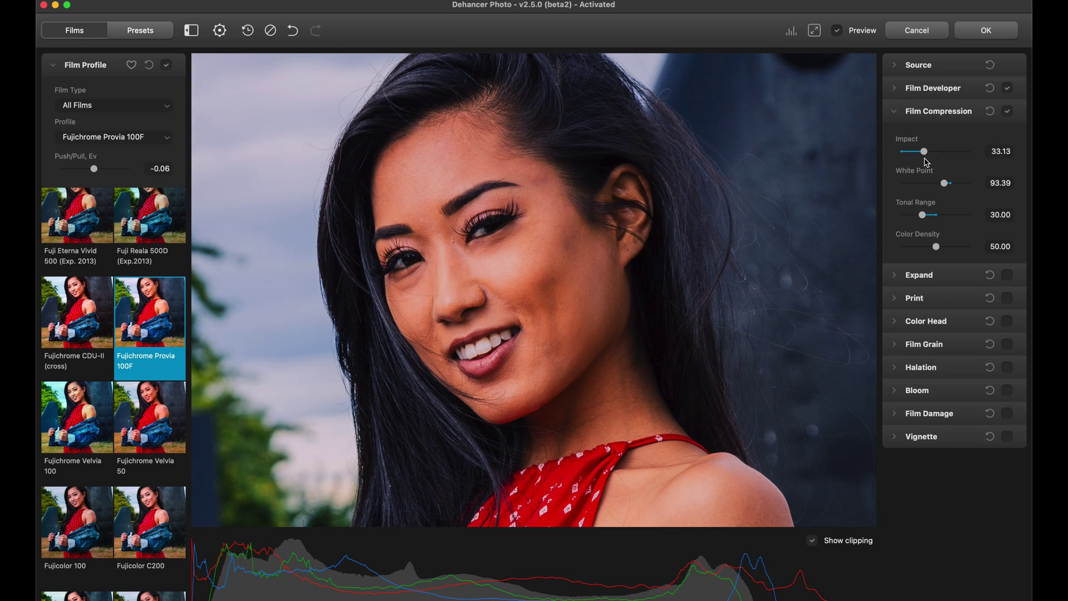
{"action": "left_click", "coordinate": [1008, 111]}
{"action": "left_click", "coordinate": [1007, 111]}
{"action": "left_click", "coordinate": [1007, 111]}
{"action": "left_click", "coordinate": [1007, 112]}
{"action": "left_click", "coordinate": [678, 182]}
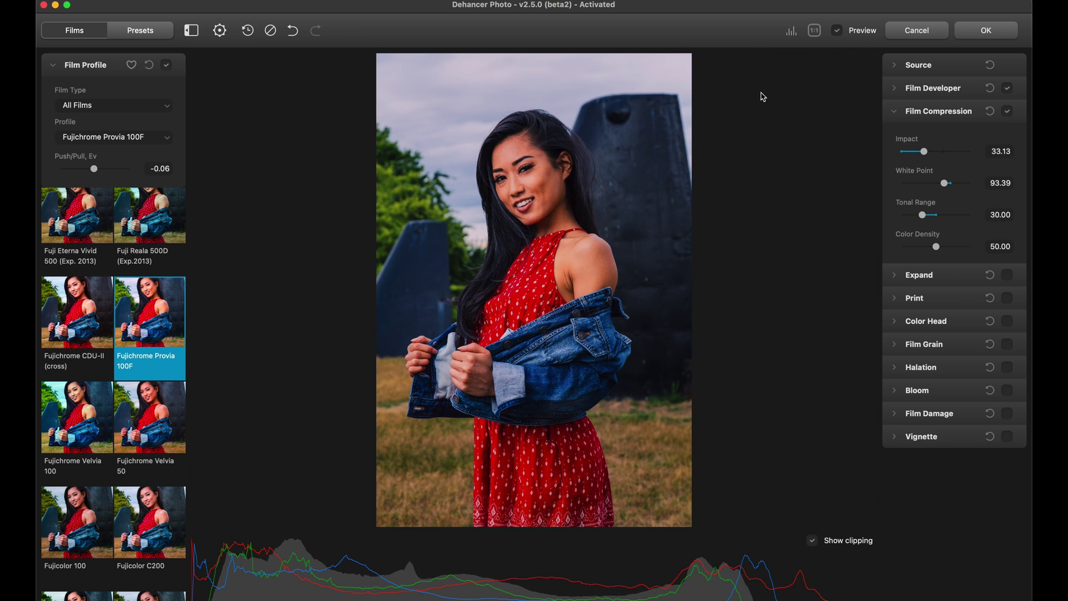
{"action": "left_click", "coordinate": [1007, 112]}
{"action": "left_click", "coordinate": [1008, 112]}
{"action": "left_click", "coordinate": [894, 111]}
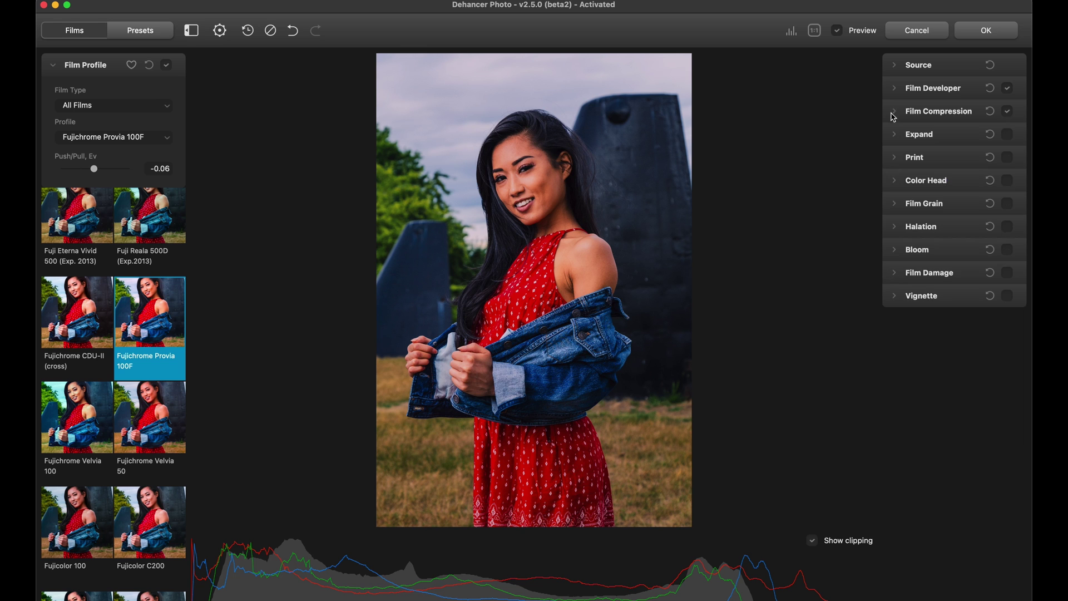
- Enable Expand, set its Black Point to 0.31, and compare the image with and without it
{"action": "left_click", "coordinate": [897, 135]}
{"action": "left_click", "coordinate": [1008, 135]}
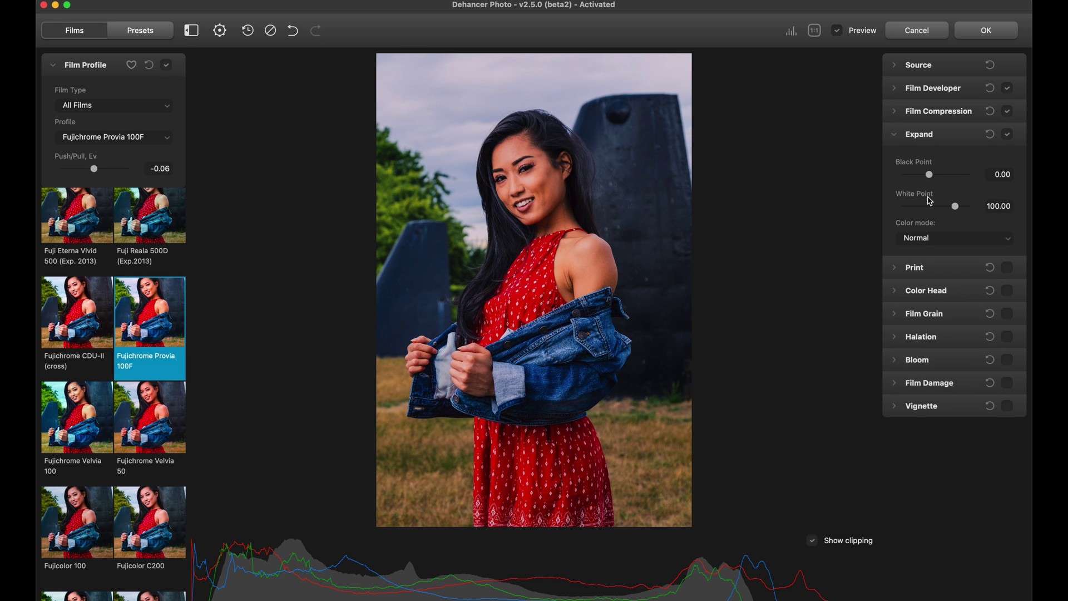
{"action": "left_click_drag", "start_coordinate": [930, 174], "coordinate": [932, 176]}
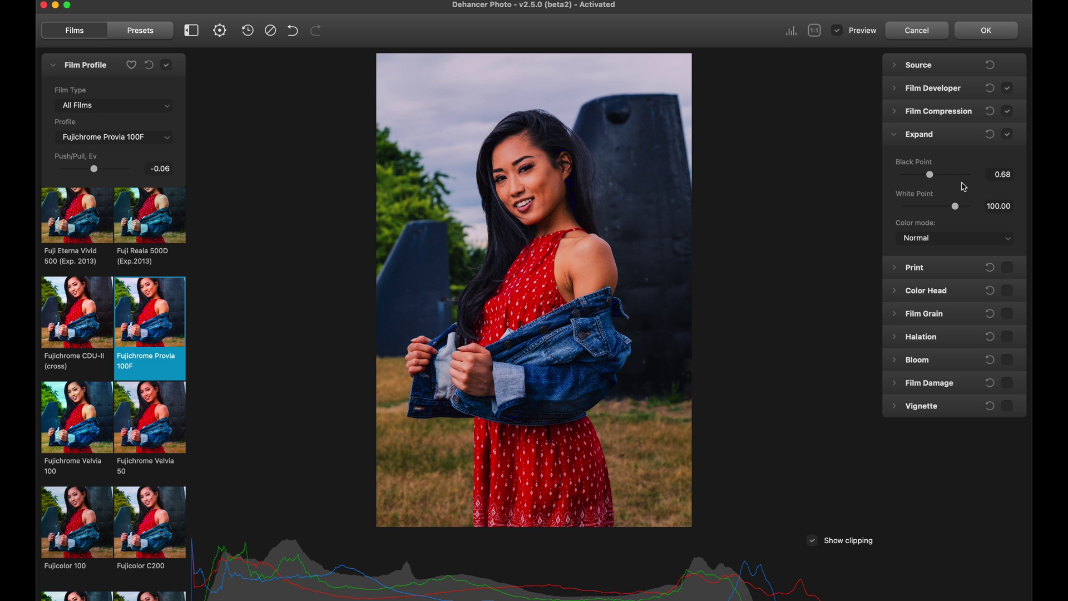
{"action": "left_click_drag", "start_coordinate": [934, 177], "coordinate": [932, 177]}
{"action": "left_click", "coordinate": [1008, 134]}
{"action": "left_click", "coordinate": [1008, 135]}
{"action": "left_click", "coordinate": [1008, 134]}
{"action": "left_click", "coordinate": [1007, 137]}
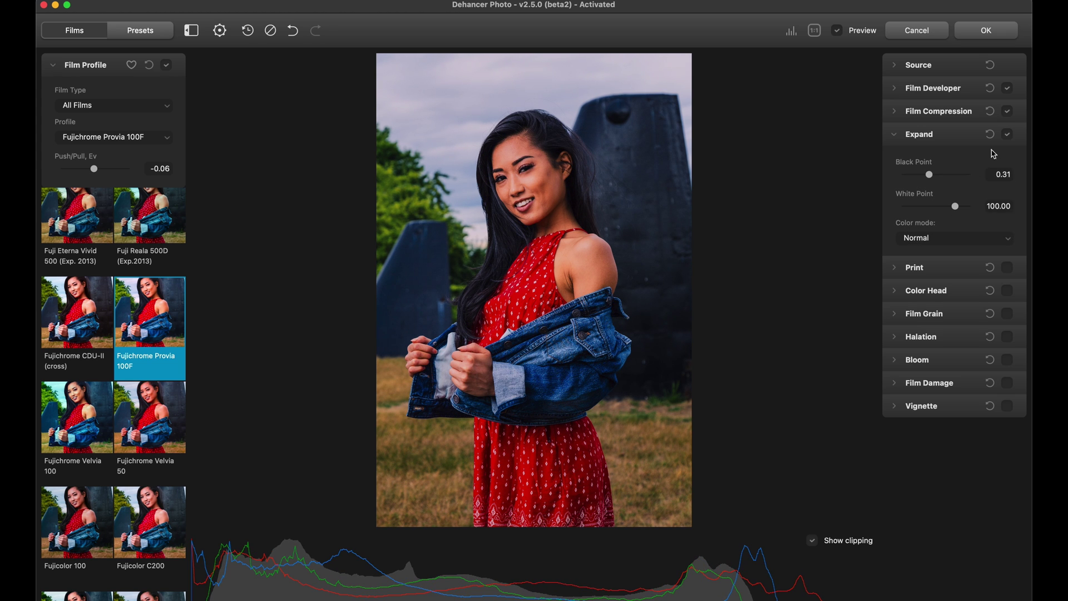
- Enable the Print stage and check the image with Expand off and on
{"action": "left_click", "coordinate": [894, 268]}
{"action": "left_click", "coordinate": [1008, 269]}
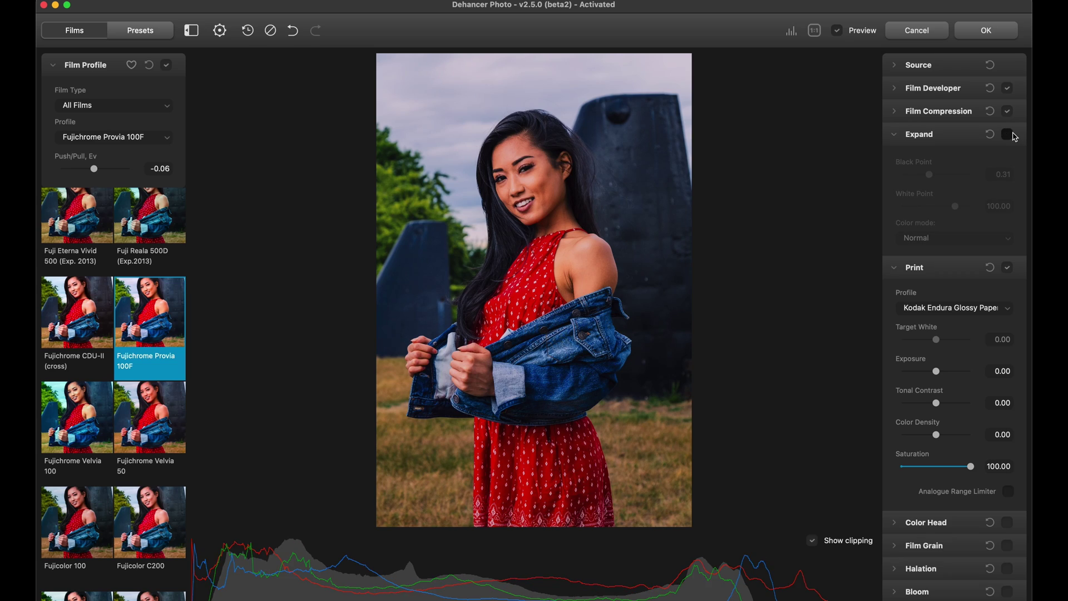
{"action": "left_click", "coordinate": [1013, 135]}
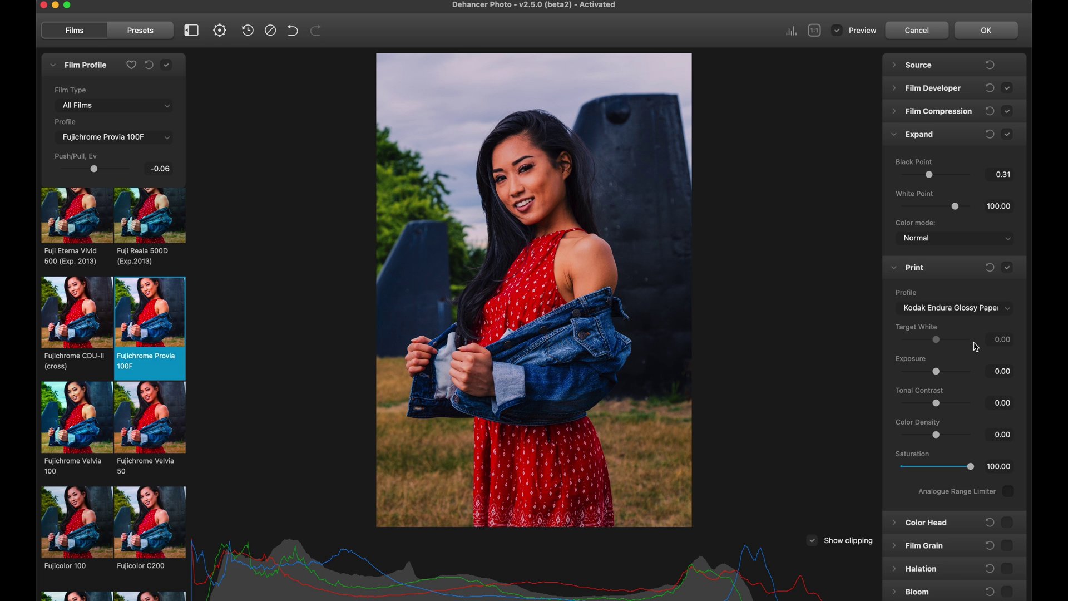
- Try the Kodak 2383 and Fujifilm 3513 print film profiles, then return to Kodak Endura Glossy Paper
{"action": "left_click", "coordinate": [952, 310]}
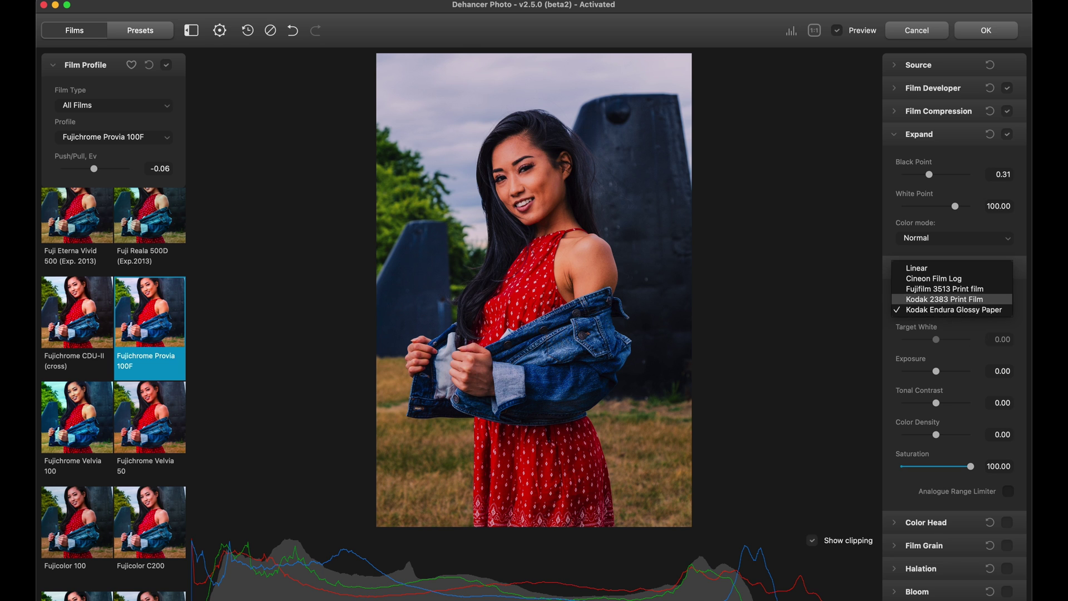
{"action": "left_click", "coordinate": [946, 300]}
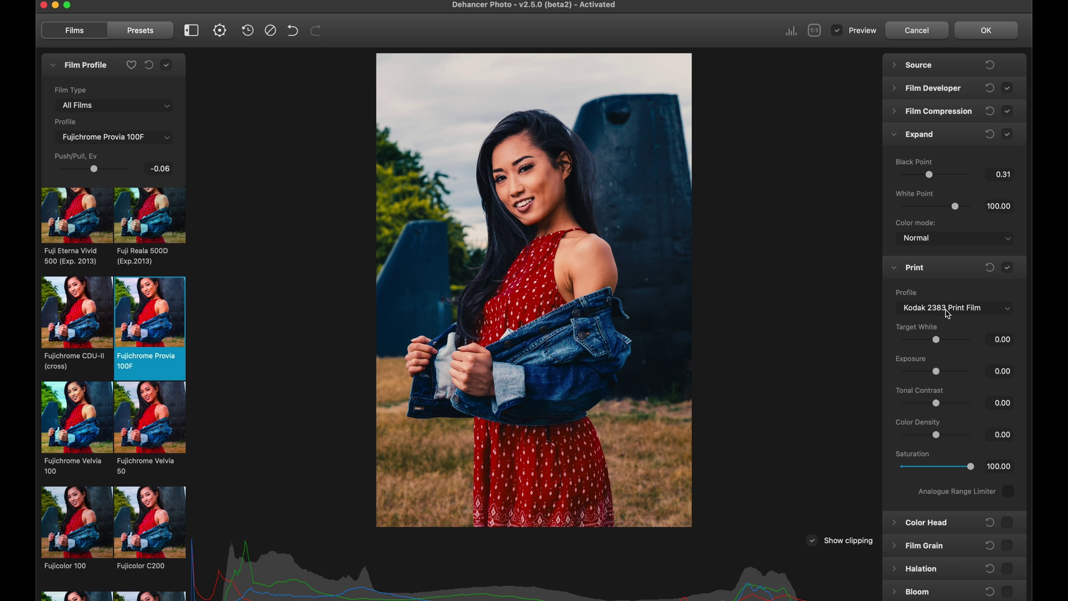
{"action": "left_click", "coordinate": [948, 314]}
{"action": "left_click", "coordinate": [951, 301]}
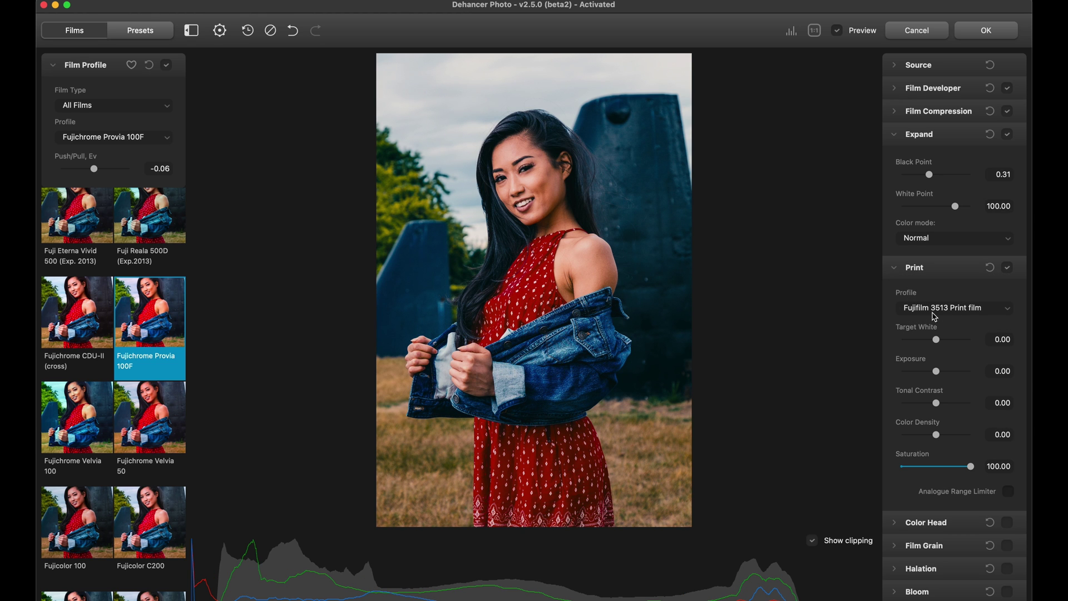
{"action": "left_click", "coordinate": [942, 316]}
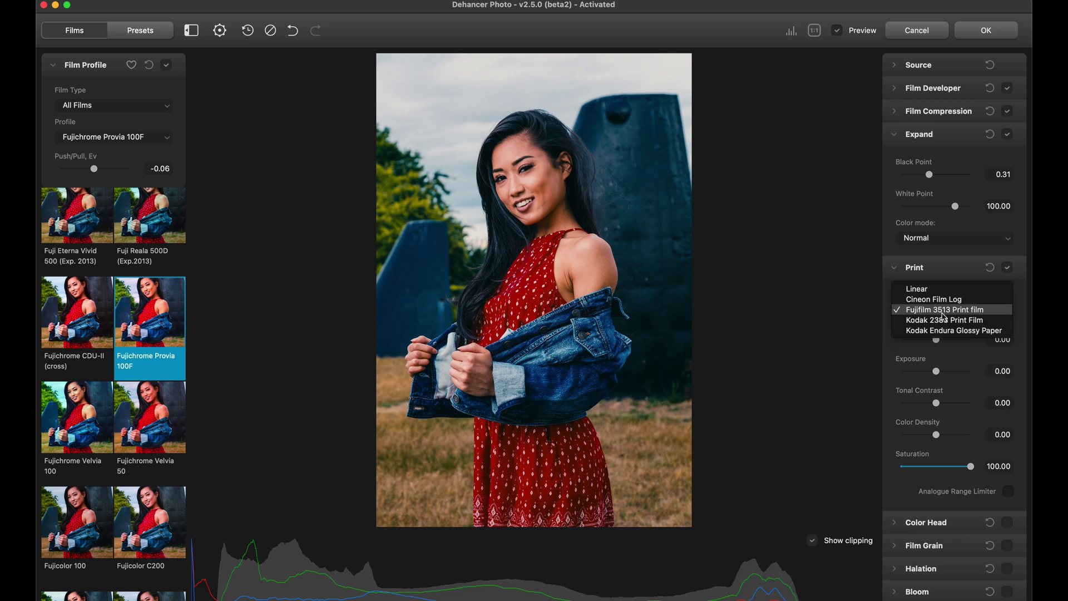
{"action": "left_click", "coordinate": [950, 331]}
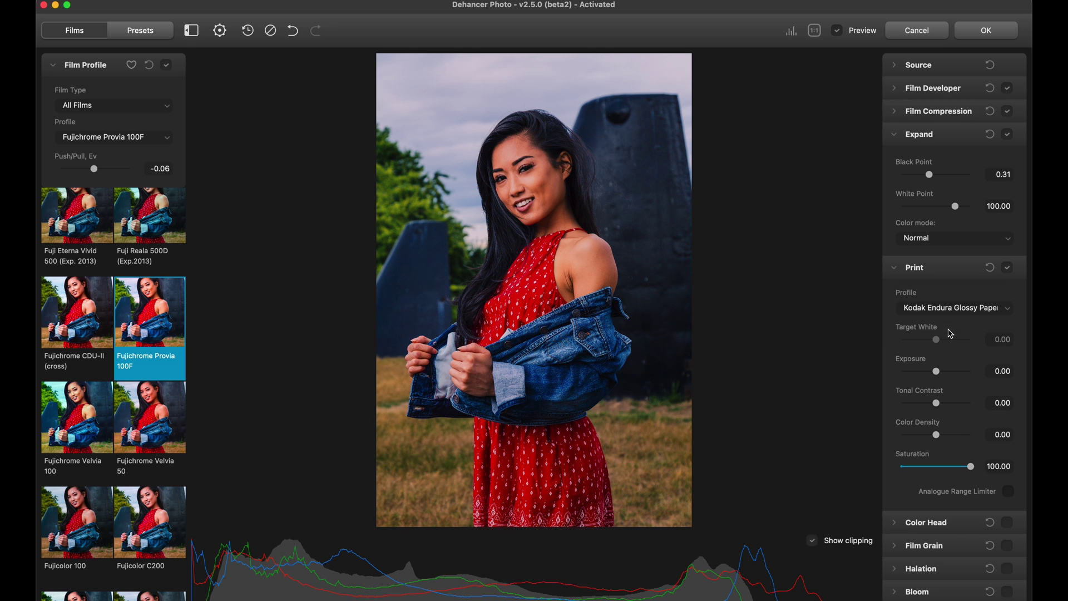
- Set the Print Exposure to 0.33 and compare the image with and without the Print stage
{"action": "left_click_drag", "start_coordinate": [937, 371], "coordinate": [941, 372]}
{"action": "left_click", "coordinate": [1007, 268]}
{"action": "left_click", "coordinate": [1008, 268]}
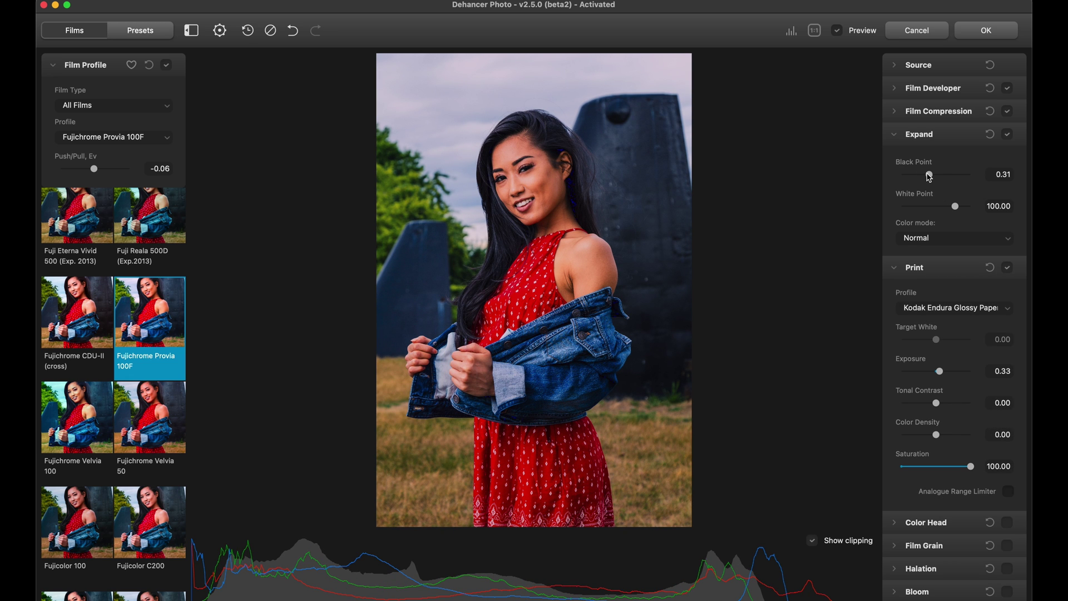
- Set the Expand Black Point to -0.91 and collapse the Expand settings
{"action": "left_click_drag", "start_coordinate": [931, 177], "coordinate": [931, 180]}
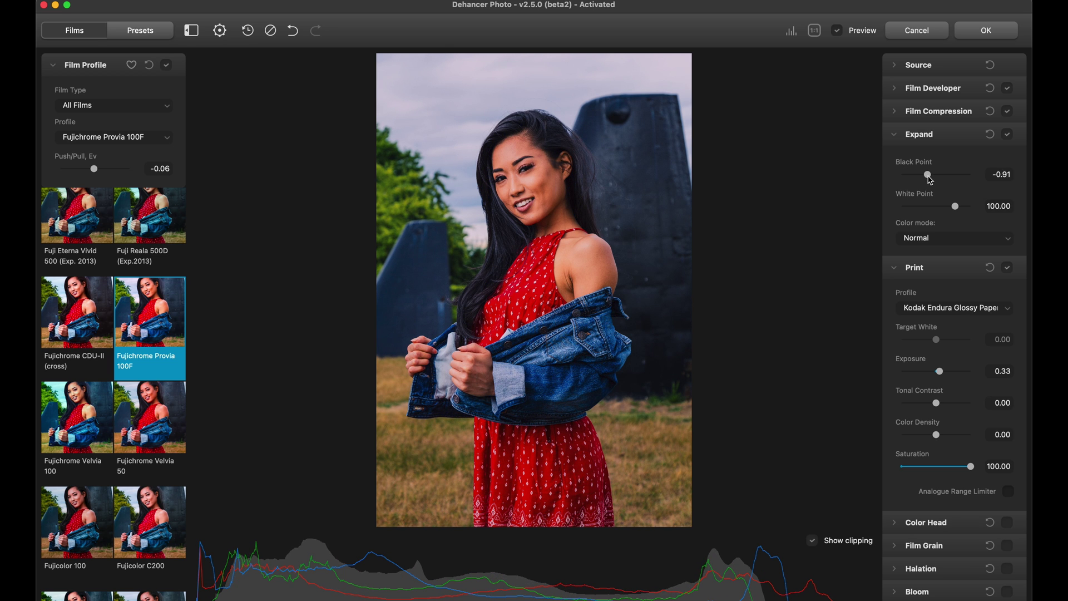
{"action": "left_click", "coordinate": [893, 136]}
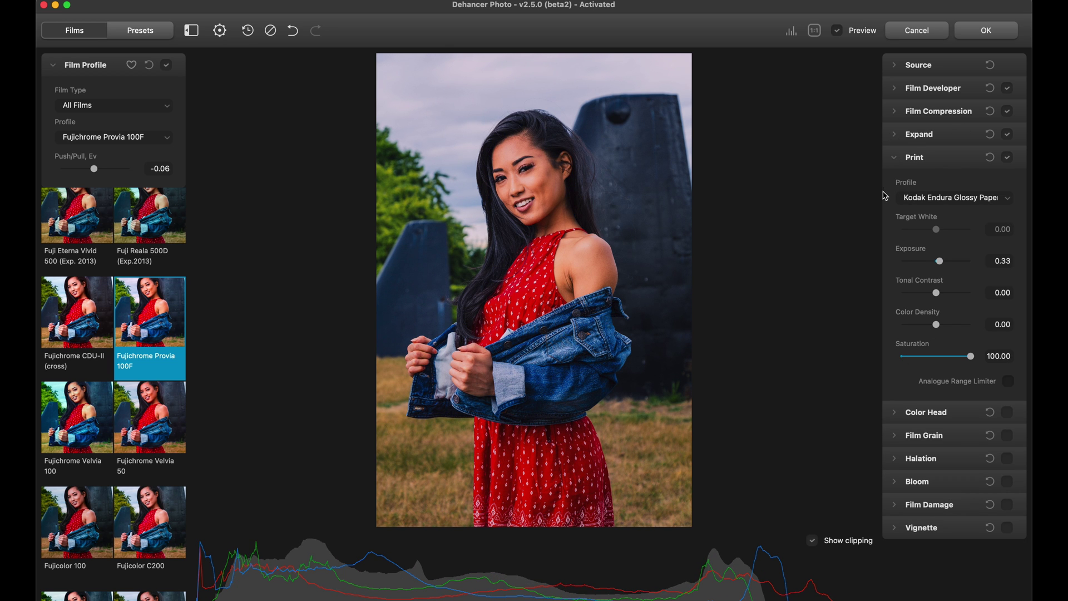
- Enable Color Head with Yellow-Blue 2.81, Magenta-Green -1.02, Shadows Tone -8.78, Midtones Tone -7.23 and Highlights Tone 11.91
{"action": "left_click", "coordinate": [893, 158]}
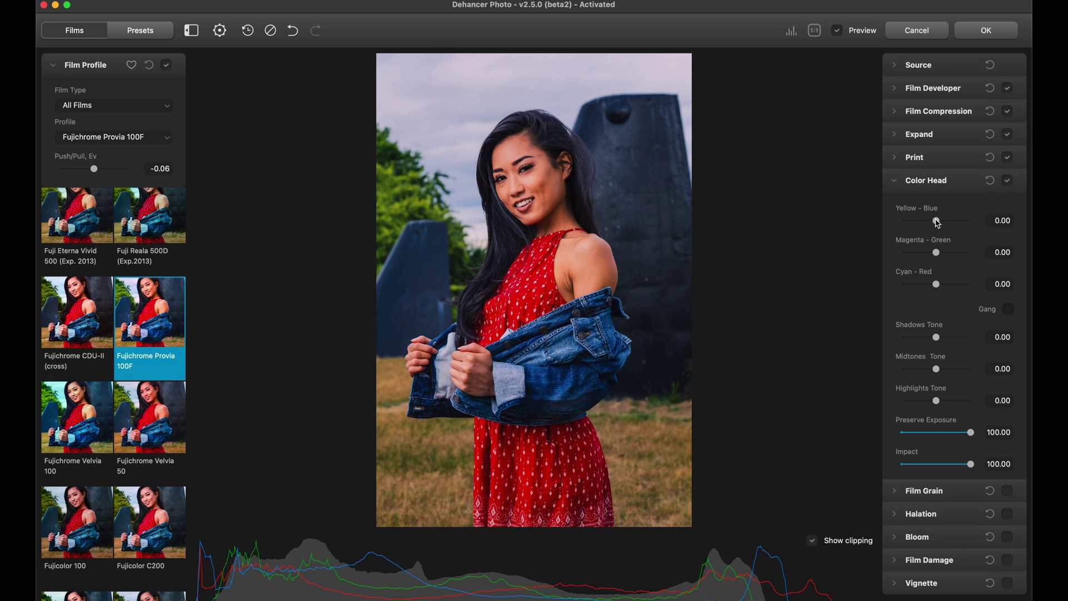
{"action": "left_click_drag", "start_coordinate": [939, 223], "coordinate": [941, 225]}
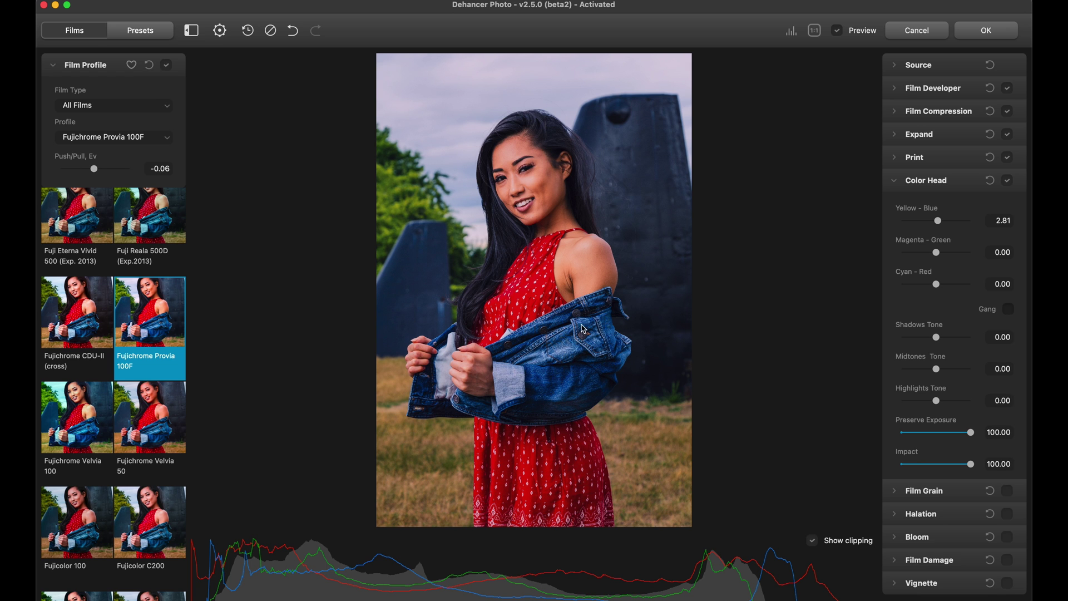
{"action": "left_click_drag", "start_coordinate": [938, 256], "coordinate": [939, 259]}
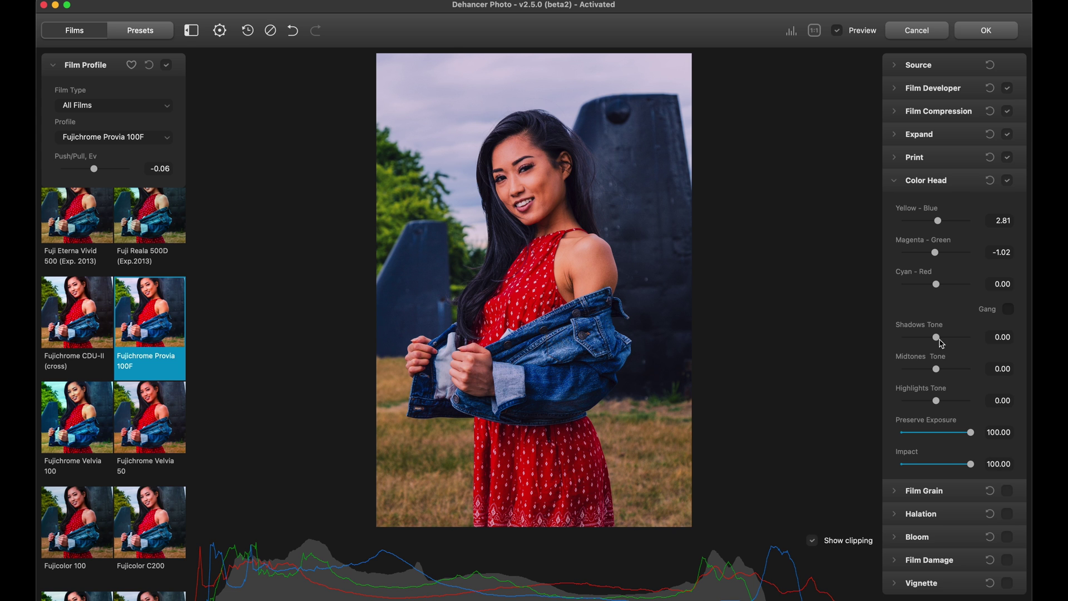
{"action": "left_click_drag", "start_coordinate": [938, 341], "coordinate": [944, 402]}
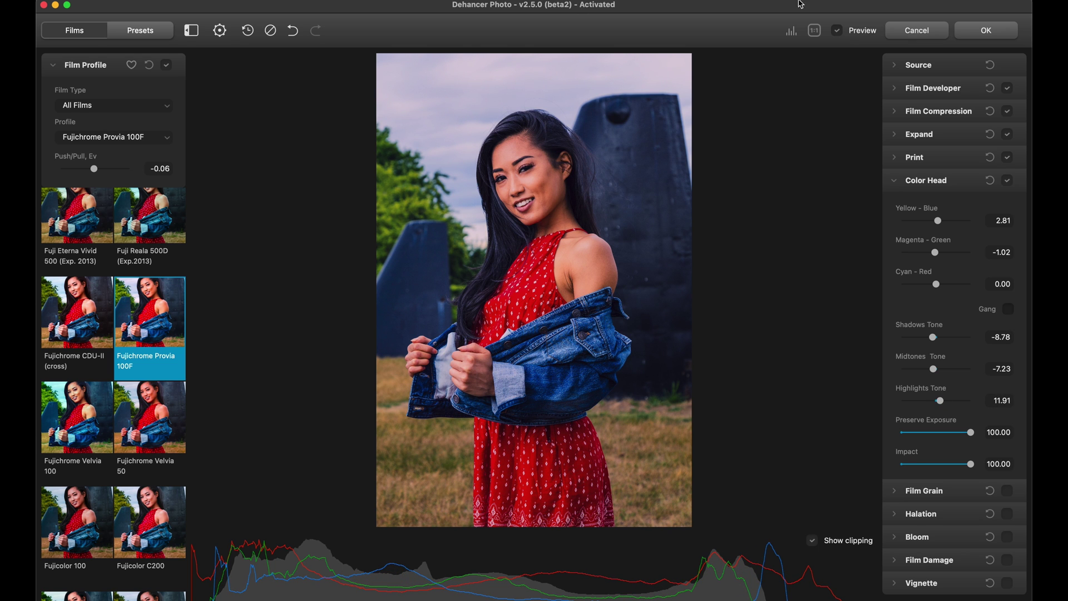
- Inspect the portrait's colours at actual size around the face, hair and shoulder, return to the full view and collapse Color Head
{"action": "left_click", "coordinate": [815, 31]}
{"action": "left_click_drag", "start_coordinate": [533, 195], "coordinate": [493, 292]}
{"action": "left_click_drag", "start_coordinate": [551, 384], "coordinate": [640, 489]}
{"action": "left_click_drag", "start_coordinate": [645, 250], "coordinate": [538, 454]}
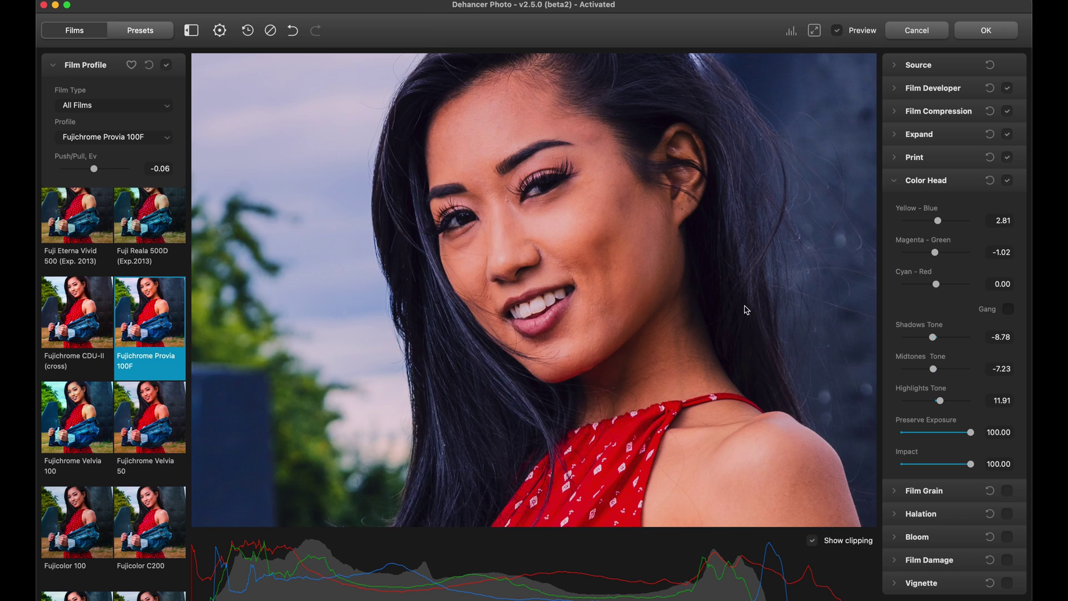
{"action": "left_click_drag", "start_coordinate": [835, 111], "coordinate": [751, 182]}
{"action": "left_click_drag", "start_coordinate": [849, 74], "coordinate": [752, 216]}
{"action": "left_click", "coordinate": [815, 29]}
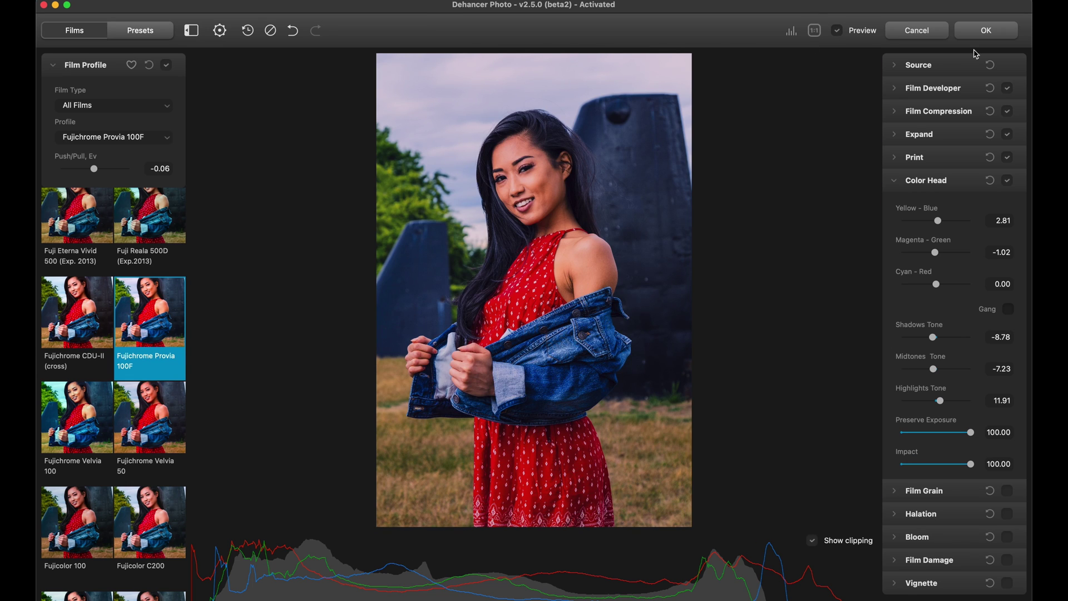
{"action": "left_click", "coordinate": [898, 182]}
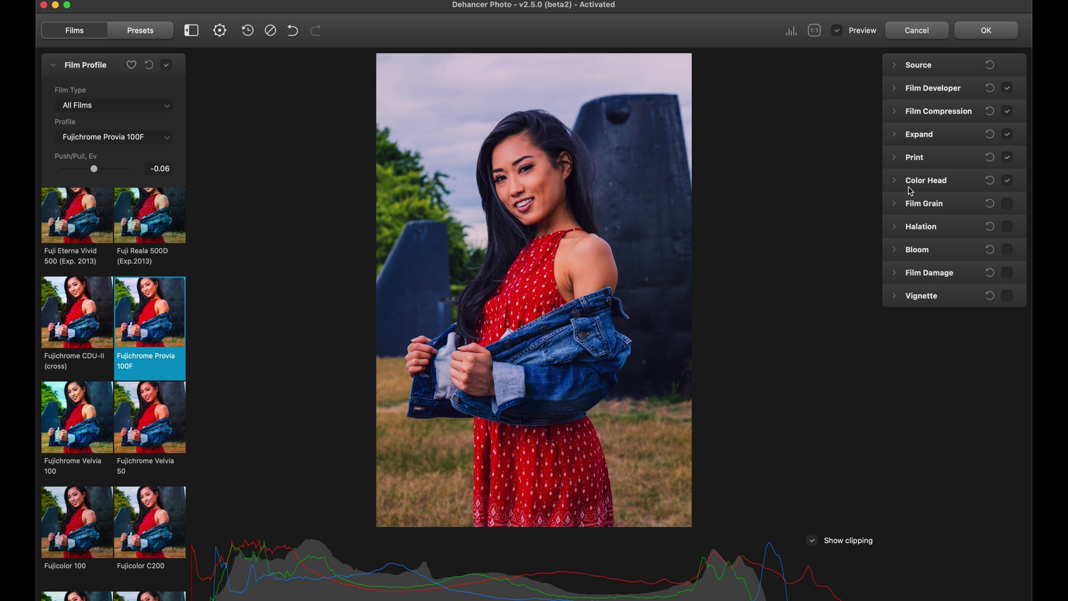
- Enable Film Grain, check it on the face at actual size and set it to 35 mm ISO 500
{"action": "left_click", "coordinate": [898, 206]}
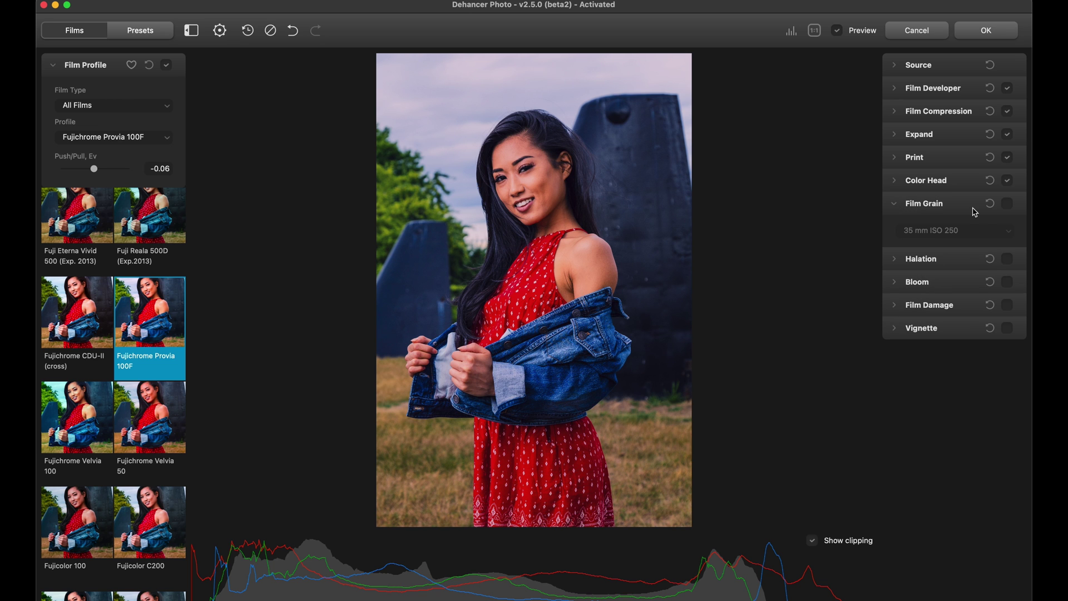
{"action": "left_click", "coordinate": [1007, 204]}
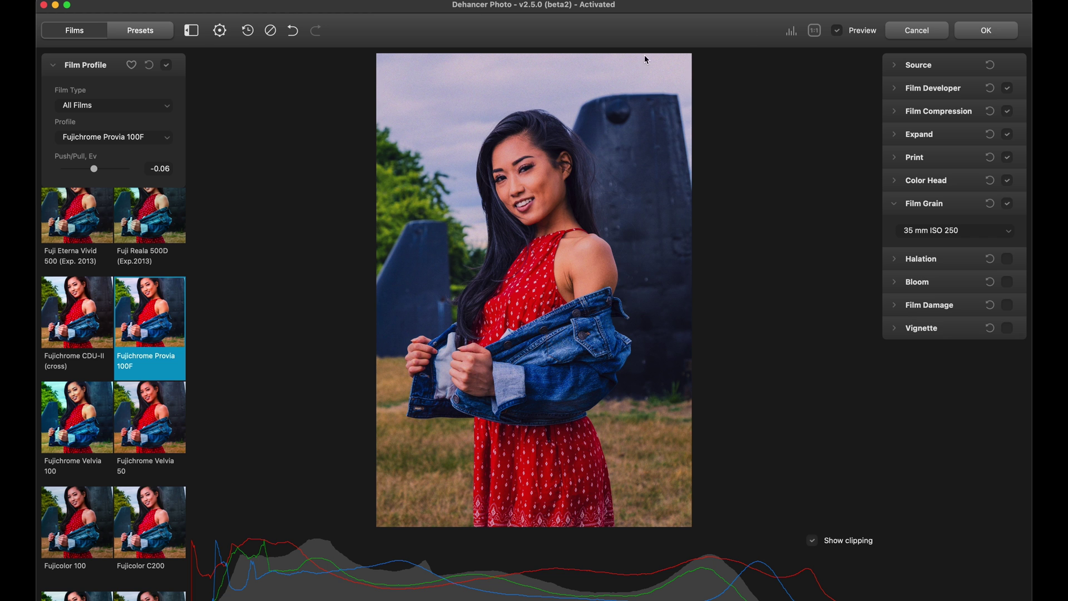
{"action": "left_click", "coordinate": [814, 30]}
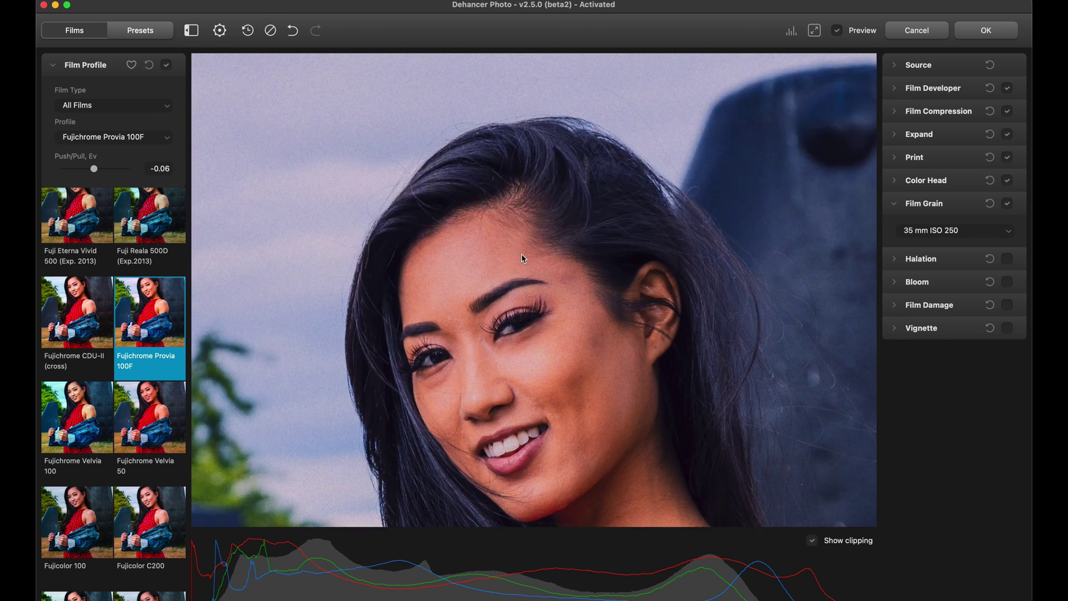
{"action": "left_click_drag", "start_coordinate": [522, 255], "coordinate": [498, 219]}
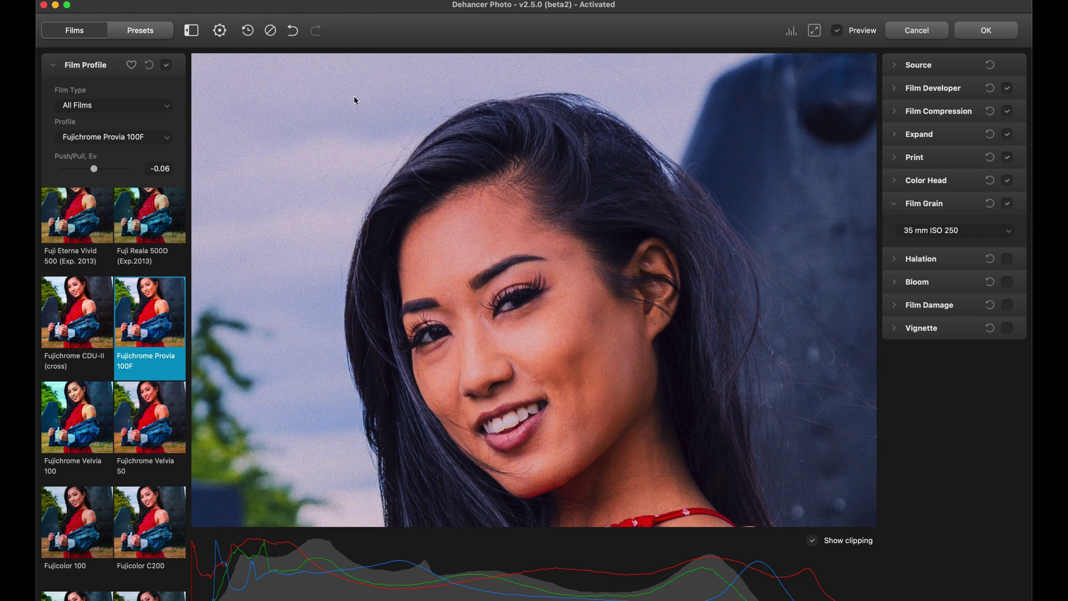
{"action": "left_click", "coordinate": [952, 232]}
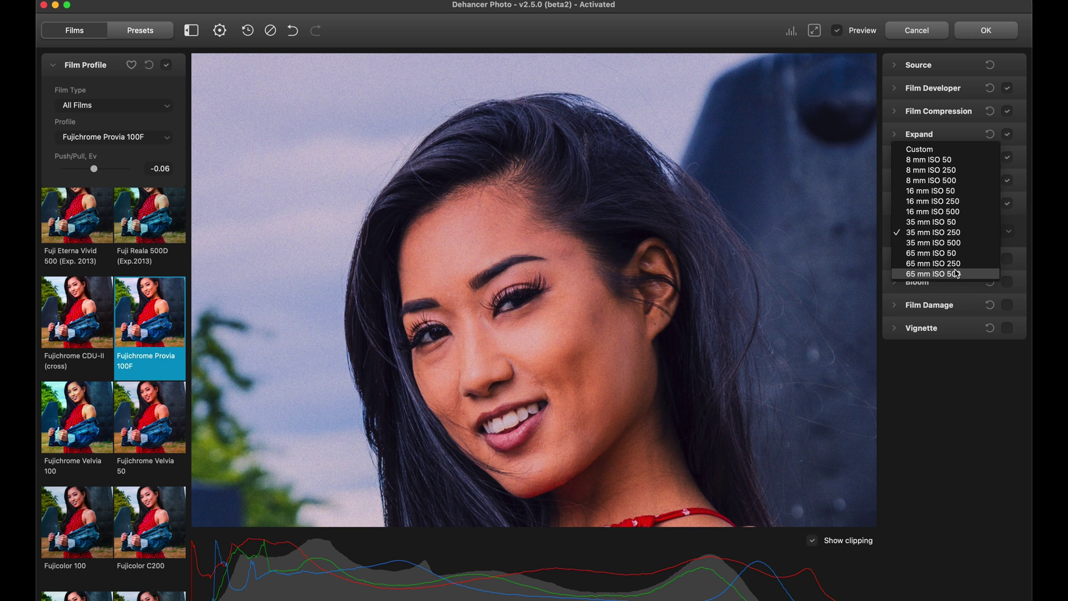
{"action": "left_click", "coordinate": [964, 247]}
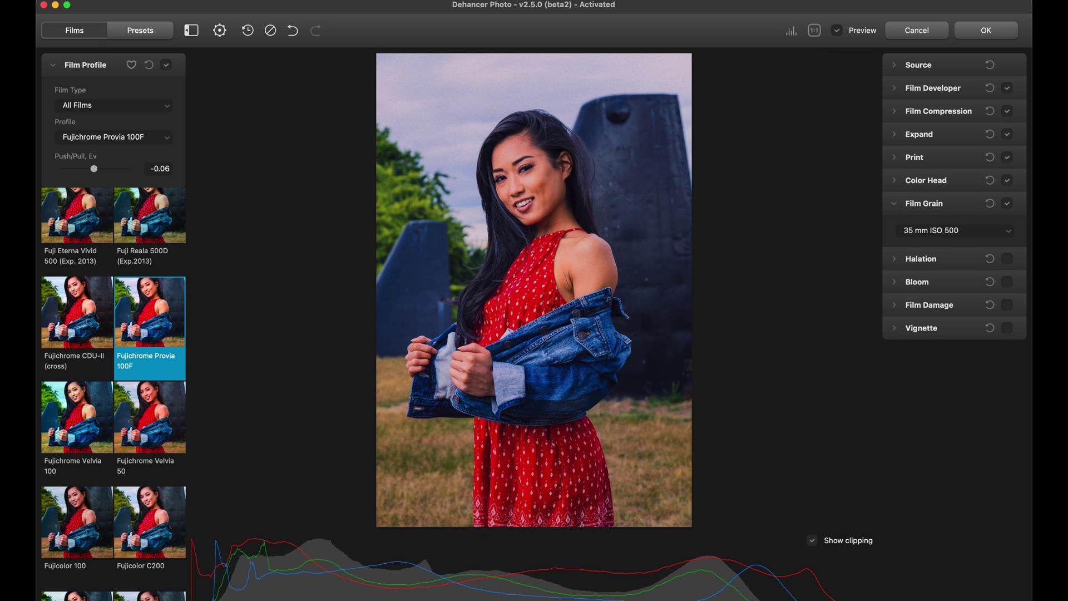
{"action": "left_click", "coordinate": [903, 206]}
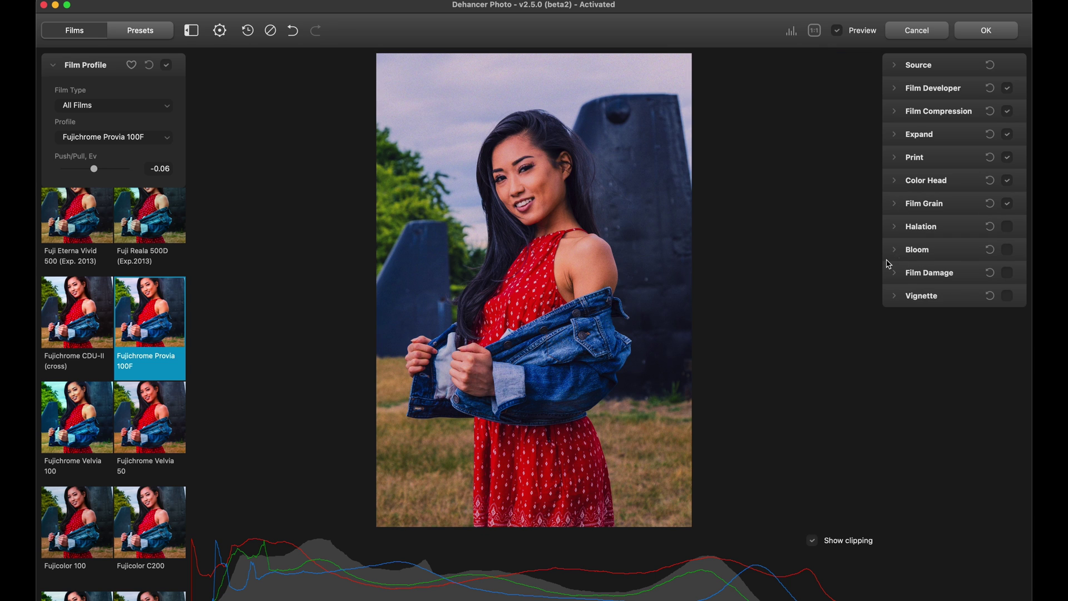
- Enable Bloom, compare the photo with it on and off, and switch its profile to Custom
{"action": "left_click", "coordinate": [1007, 250]}
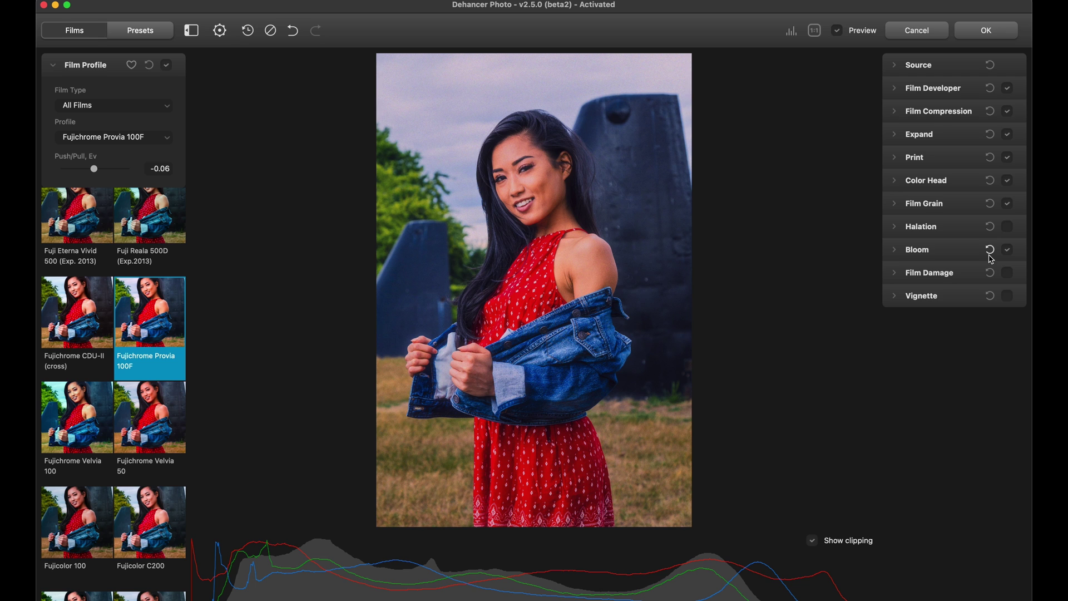
{"action": "left_click", "coordinate": [896, 251]}
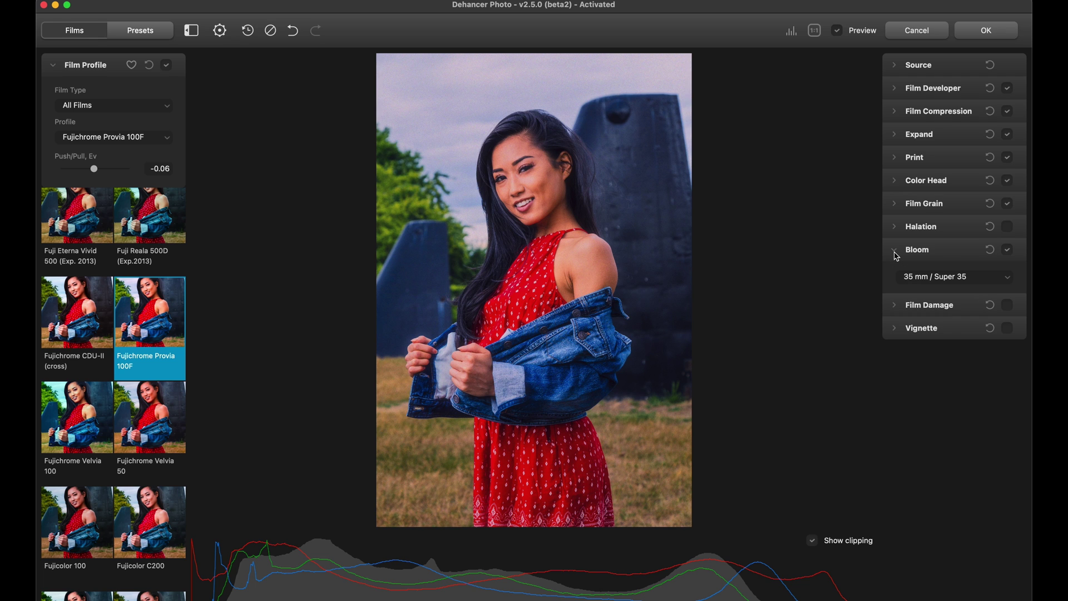
{"action": "left_click", "coordinate": [949, 278]}
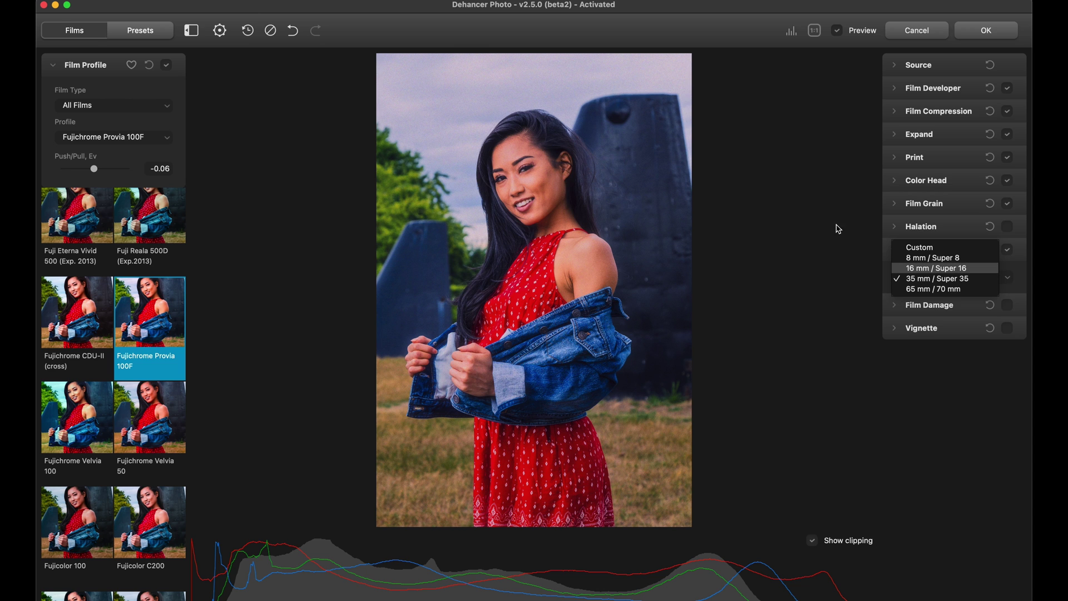
{"action": "left_click", "coordinate": [949, 220]}
{"action": "left_click", "coordinate": [1008, 253]}
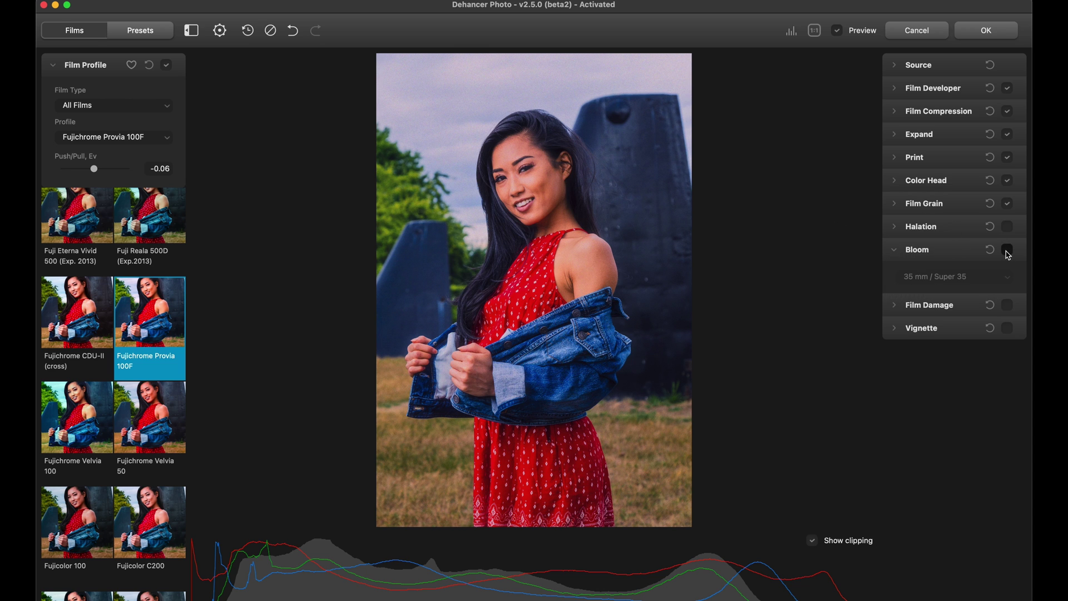
{"action": "left_click", "coordinate": [1008, 253]}
{"action": "left_click", "coordinate": [1009, 255]}
{"action": "left_click", "coordinate": [1008, 254]}
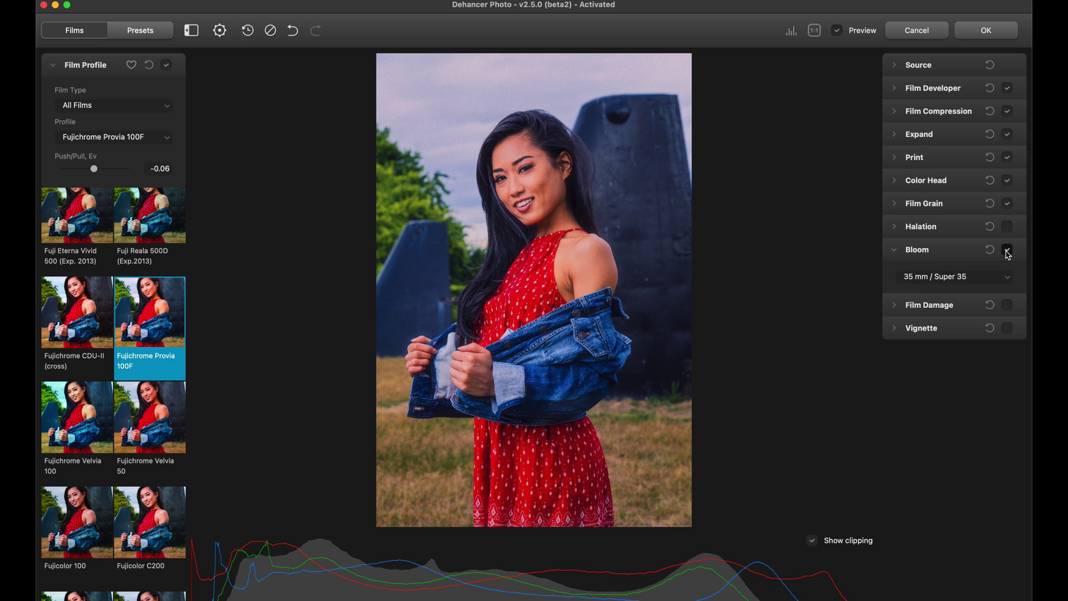
{"action": "left_click", "coordinate": [949, 279]}
{"action": "left_click", "coordinate": [945, 261]}
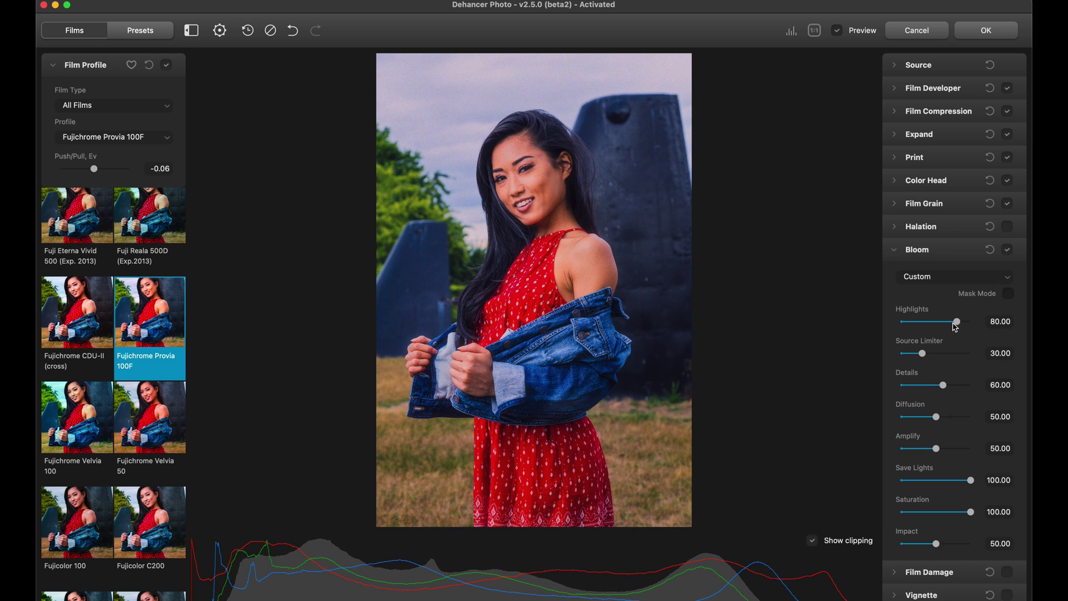
- Try Bloom with Highlights 33.14, Details 19.09, Save Lights 57.38 and Impact 55.88, and reset the Bloom settings
{"action": "left_click_drag", "start_coordinate": [958, 328], "coordinate": [926, 327]}
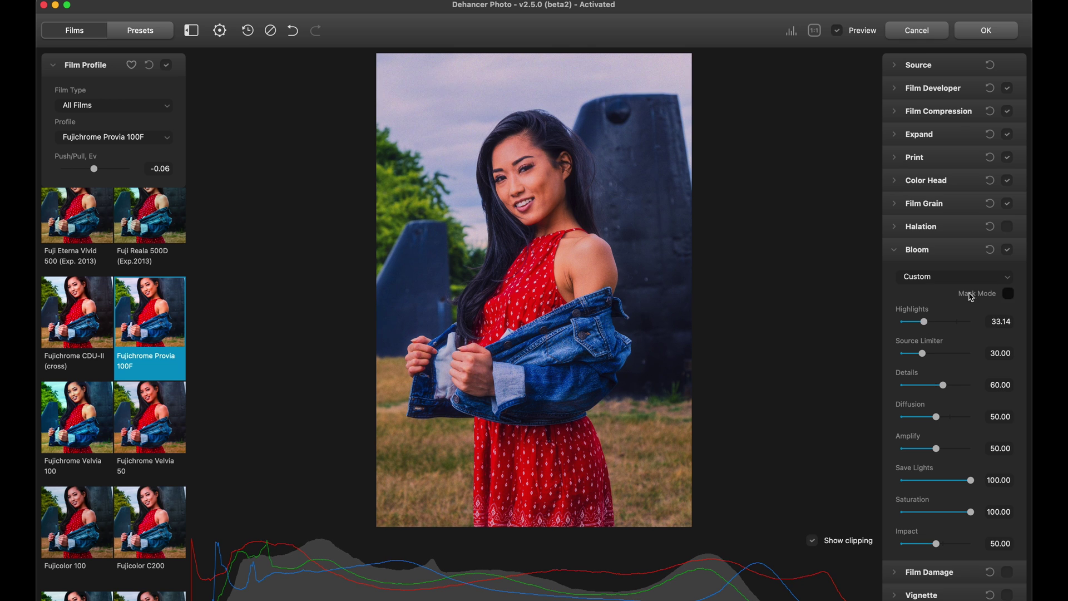
{"action": "left_click", "coordinate": [1007, 251]}
{"action": "left_click", "coordinate": [1008, 251]}
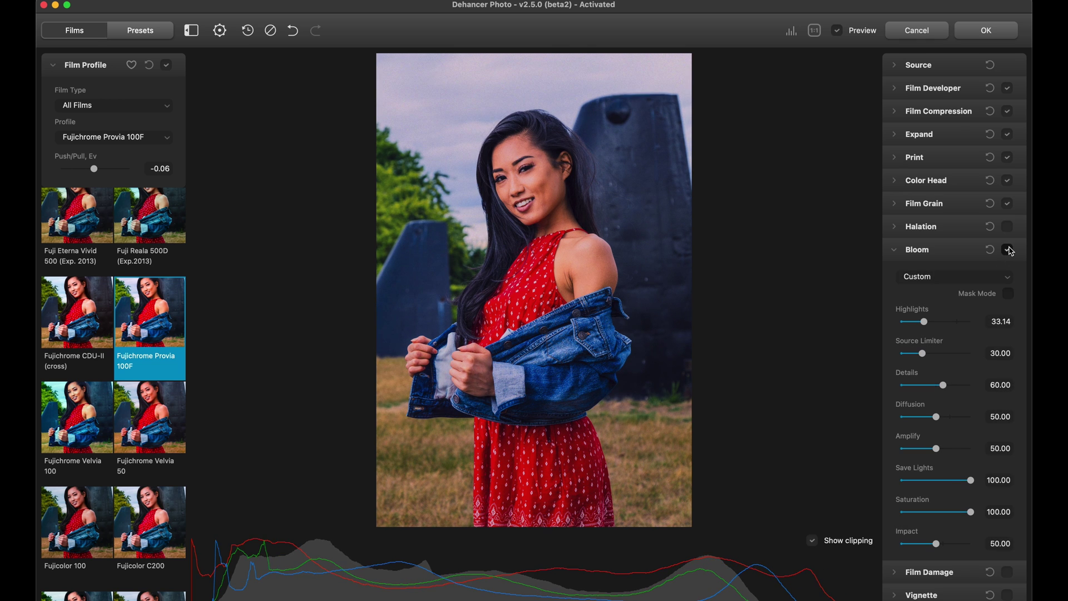
{"action": "left_click_drag", "start_coordinate": [944, 385], "coordinate": [914, 385]}
{"action": "left_click_drag", "start_coordinate": [971, 481], "coordinate": [941, 480]}
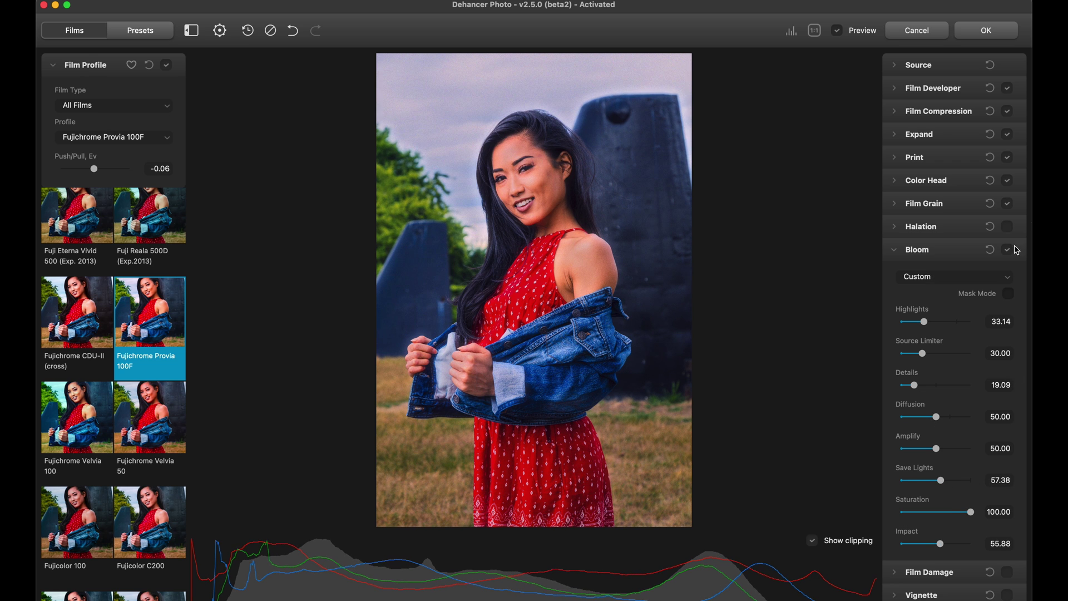
{"action": "left_click", "coordinate": [989, 250]}
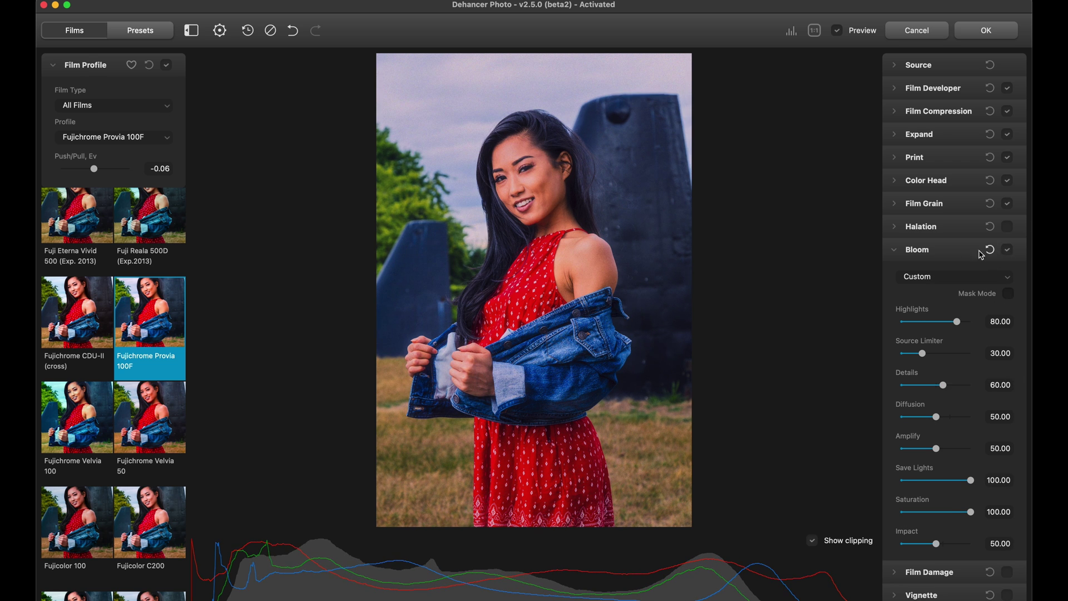
- Set the Bloom Impact to 15.84 and compare the face at actual size with Bloom on and off
{"action": "left_click_drag", "start_coordinate": [940, 539], "coordinate": [916, 547]}
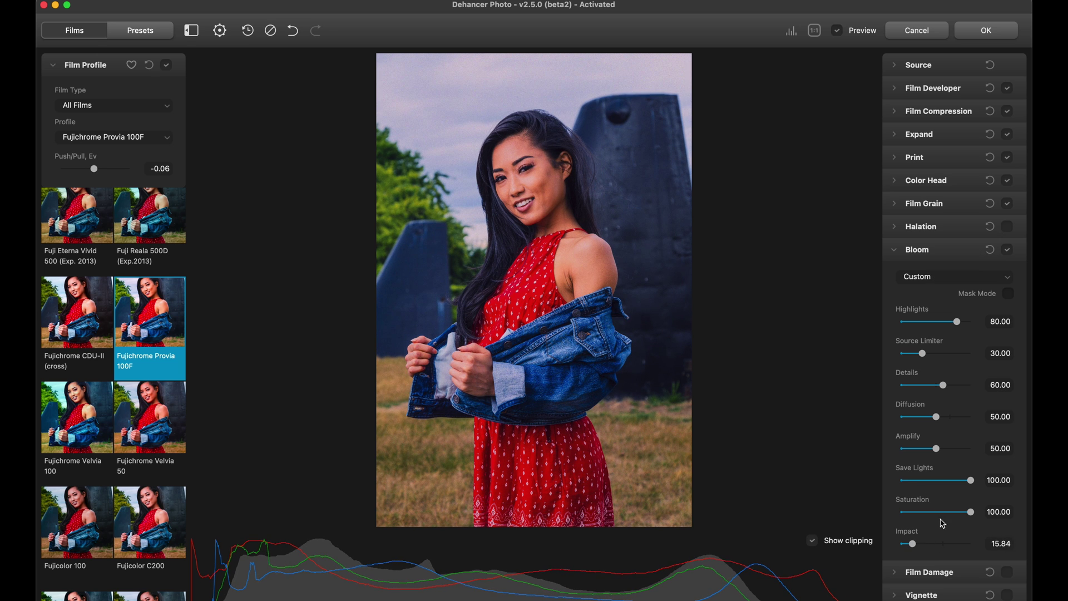
{"action": "left_click", "coordinate": [1008, 250]}
{"action": "left_click", "coordinate": [814, 31]}
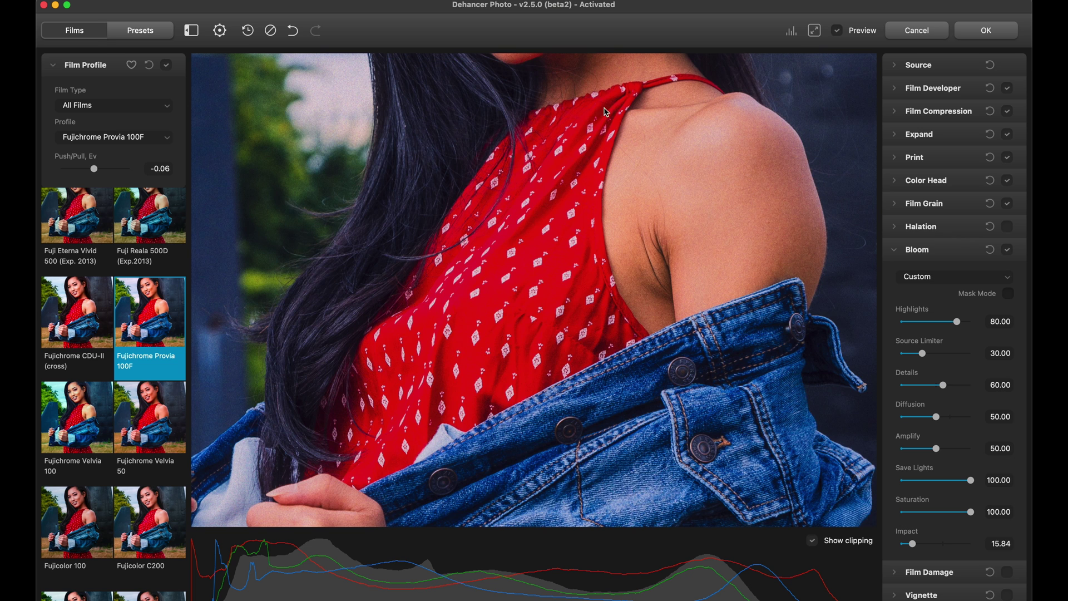
{"action": "left_click_drag", "start_coordinate": [619, 125], "coordinate": [518, 469]}
{"action": "left_click", "coordinate": [1009, 250]}
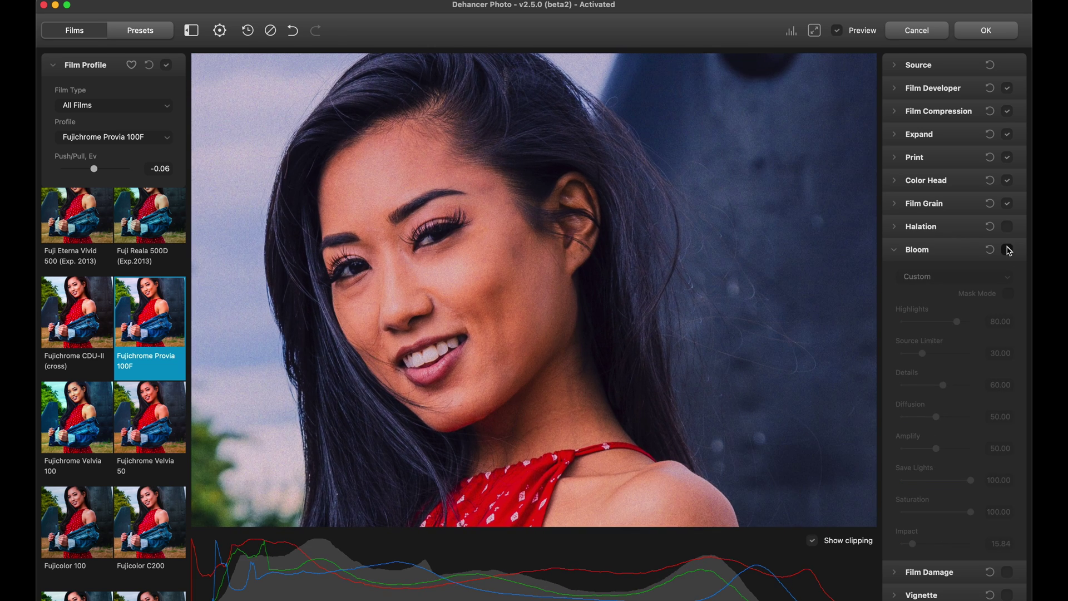
{"action": "left_click", "coordinate": [1008, 251]}
{"action": "left_click", "coordinate": [1009, 251]}
{"action": "left_click", "coordinate": [1009, 250]}
{"action": "left_click", "coordinate": [1008, 250]}
{"action": "left_click", "coordinate": [1009, 251]}
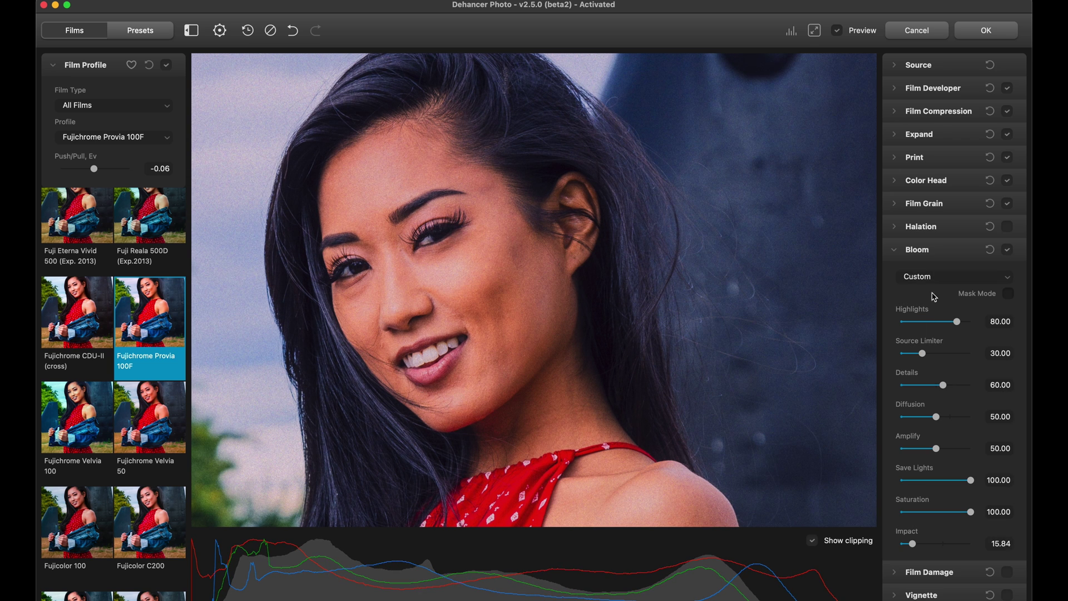
{"action": "left_click", "coordinate": [814, 30]}
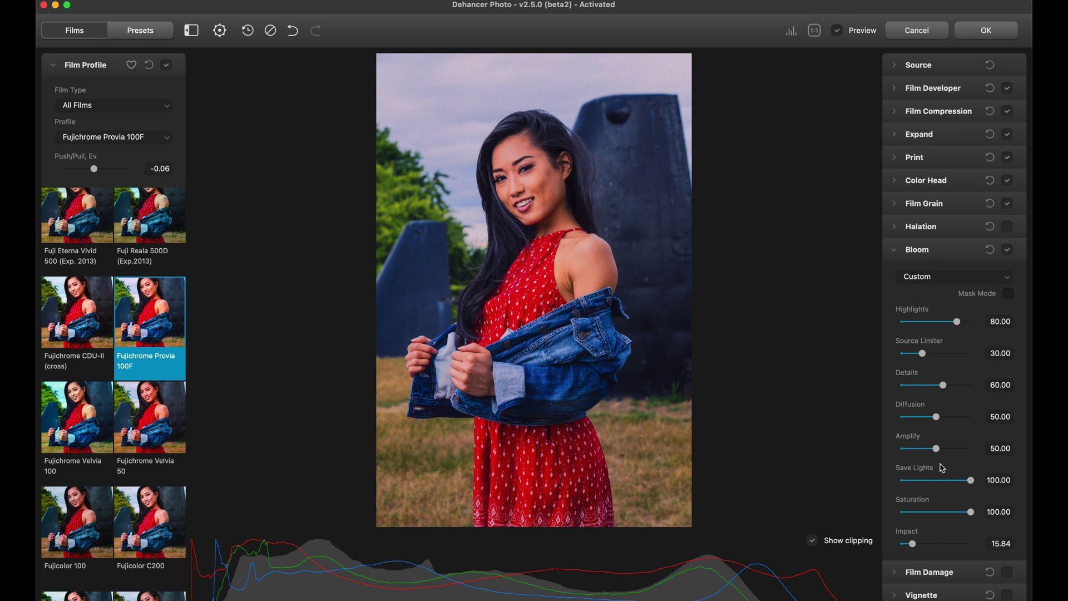
- Compare the full photo with and without the film effects, and apply the finished look
{"action": "left_click", "coordinate": [837, 32]}
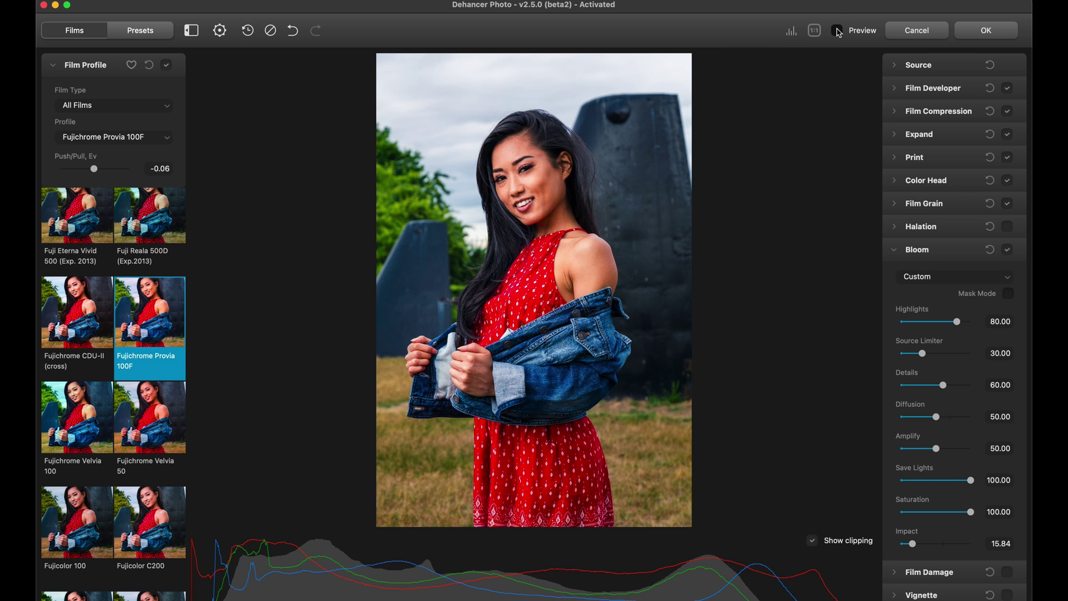
{"action": "left_click", "coordinate": [838, 31]}
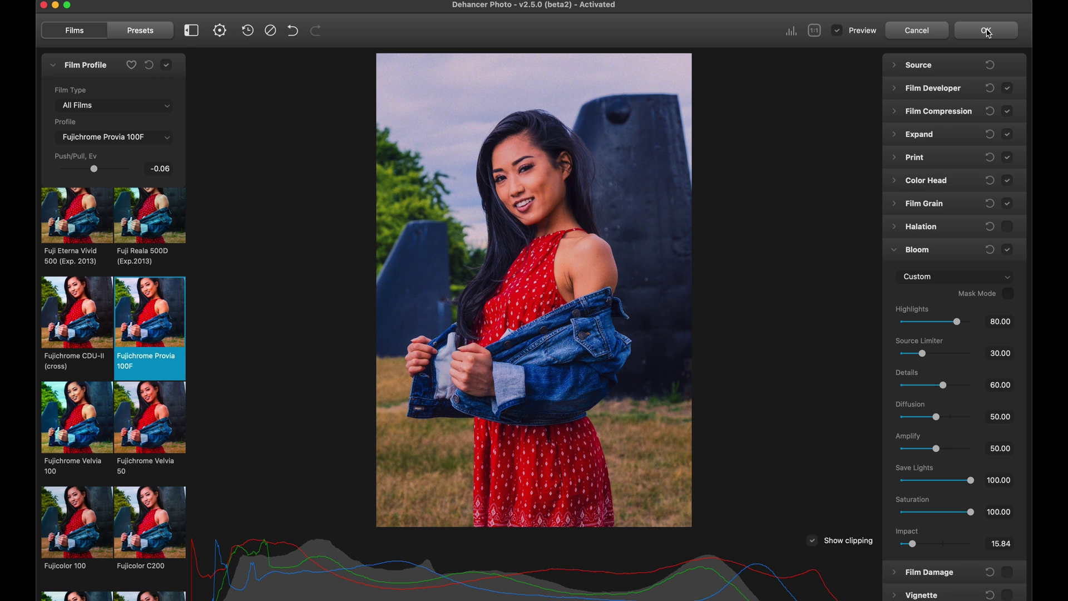
{"action": "left_click", "coordinate": [987, 32]}
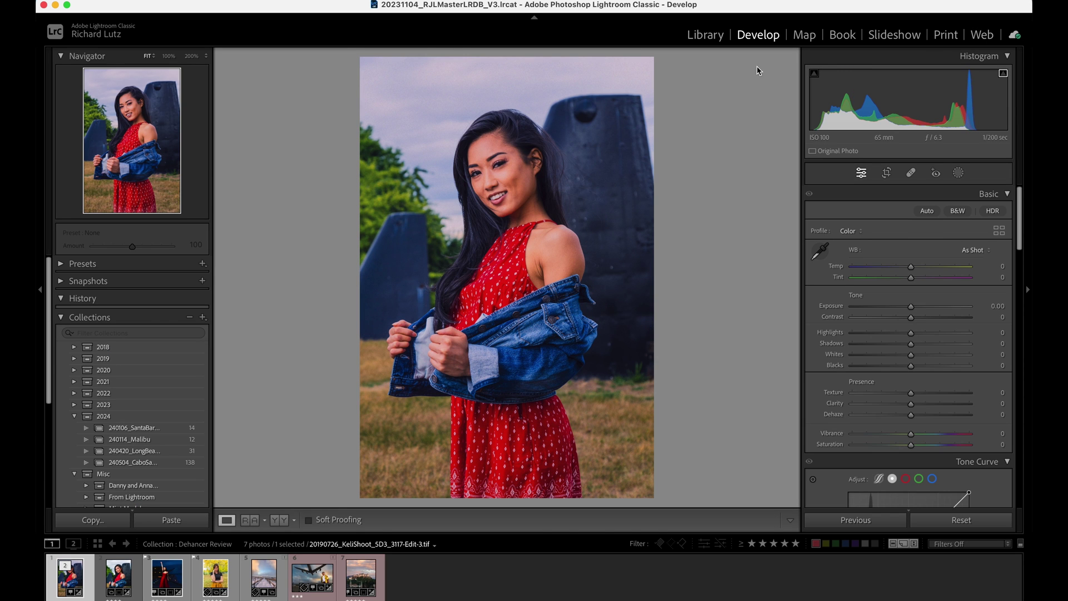
- In Lightroom Classic, select the neighbouring original CR2 photo along with the edited TIFF and open both in Compare view
{"action": "left_click", "coordinate": [109, 584], "text": "super"}
{"action": "key", "text": "c"}
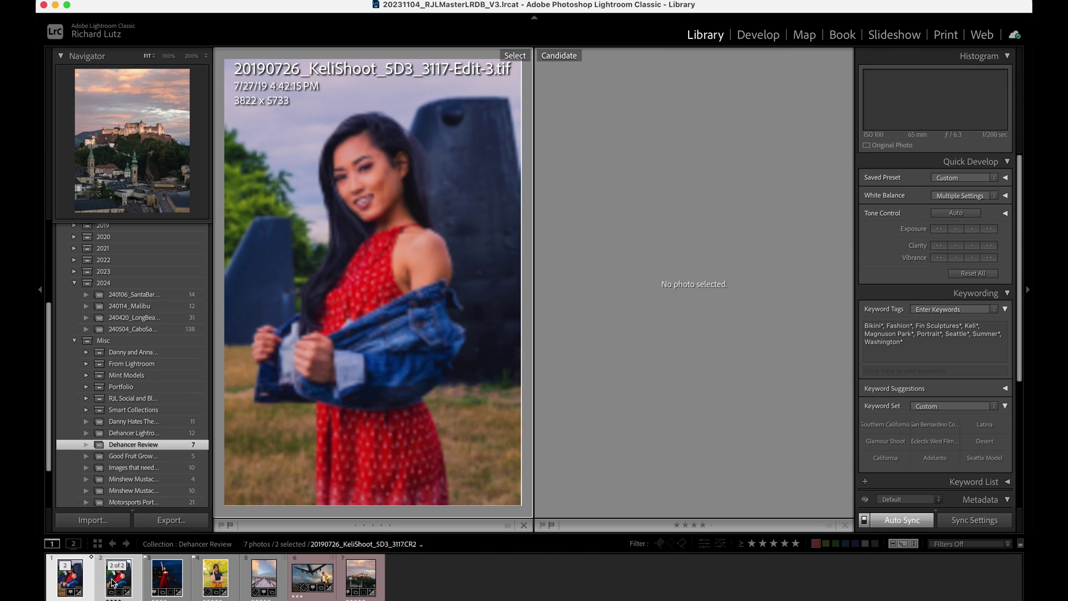